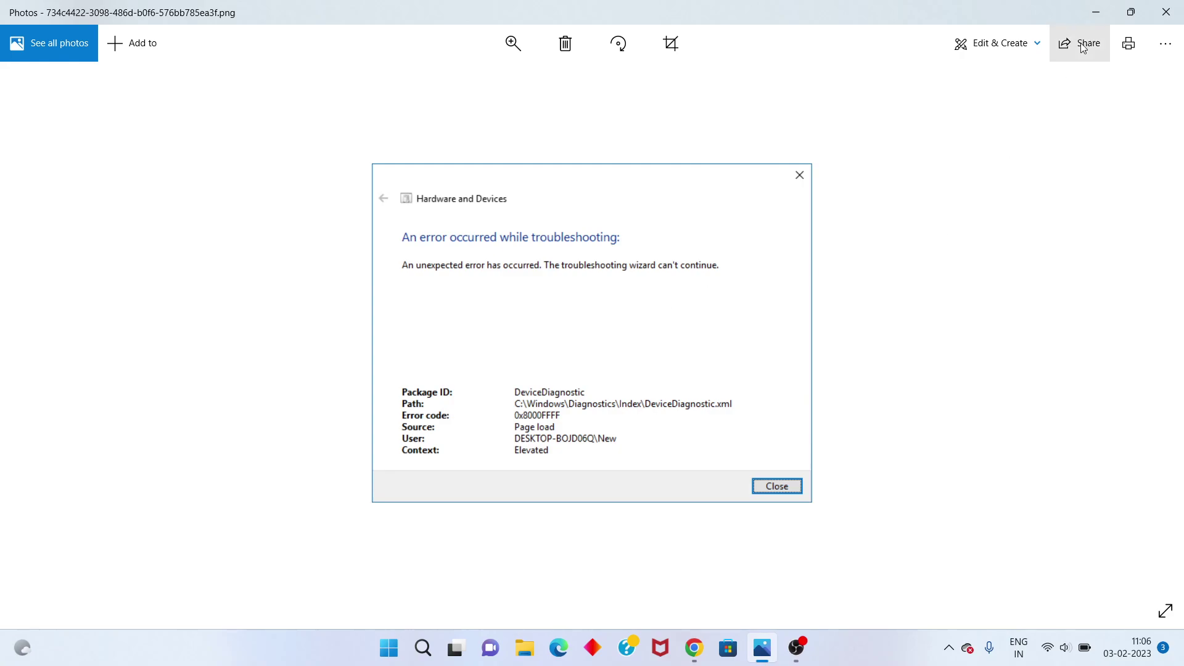
Step: Close the Photos error screenshot and search 'serr' so Services appears as the best match
left_click(1178, 5)
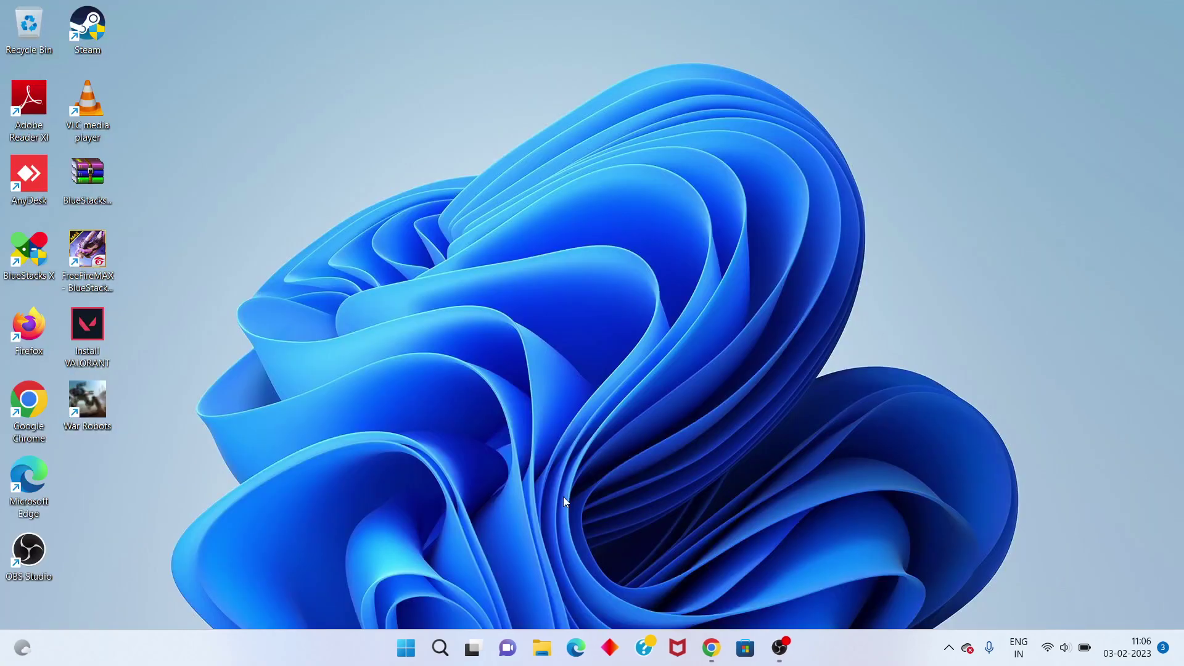
left_click(441, 653)
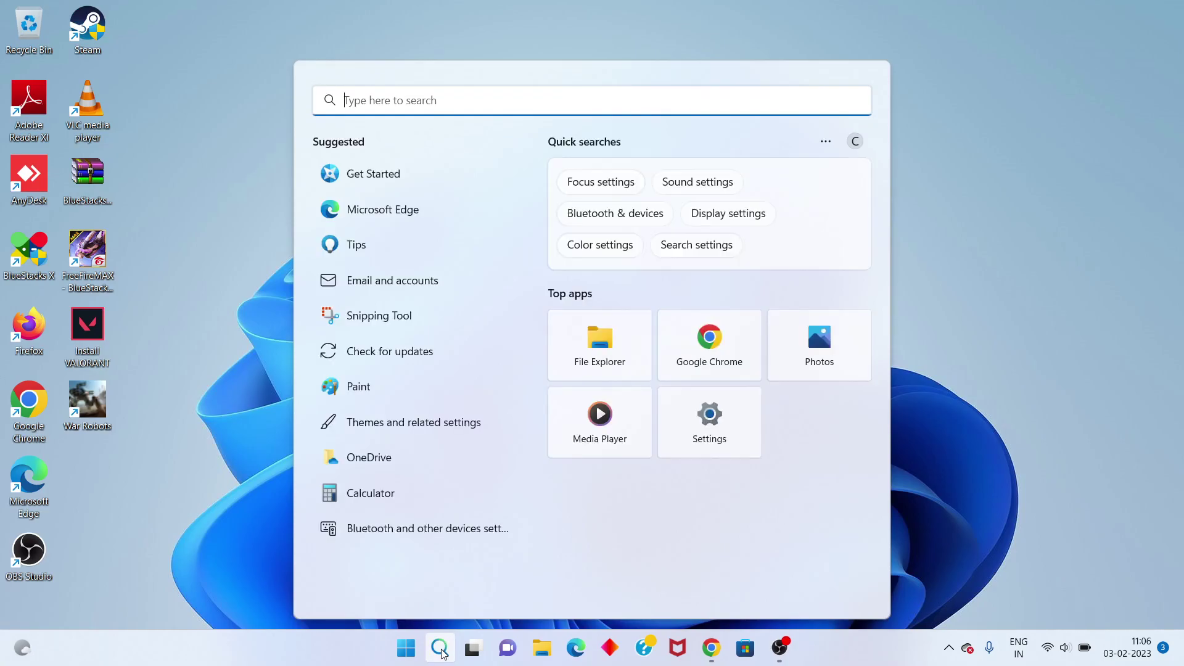
type("serr")
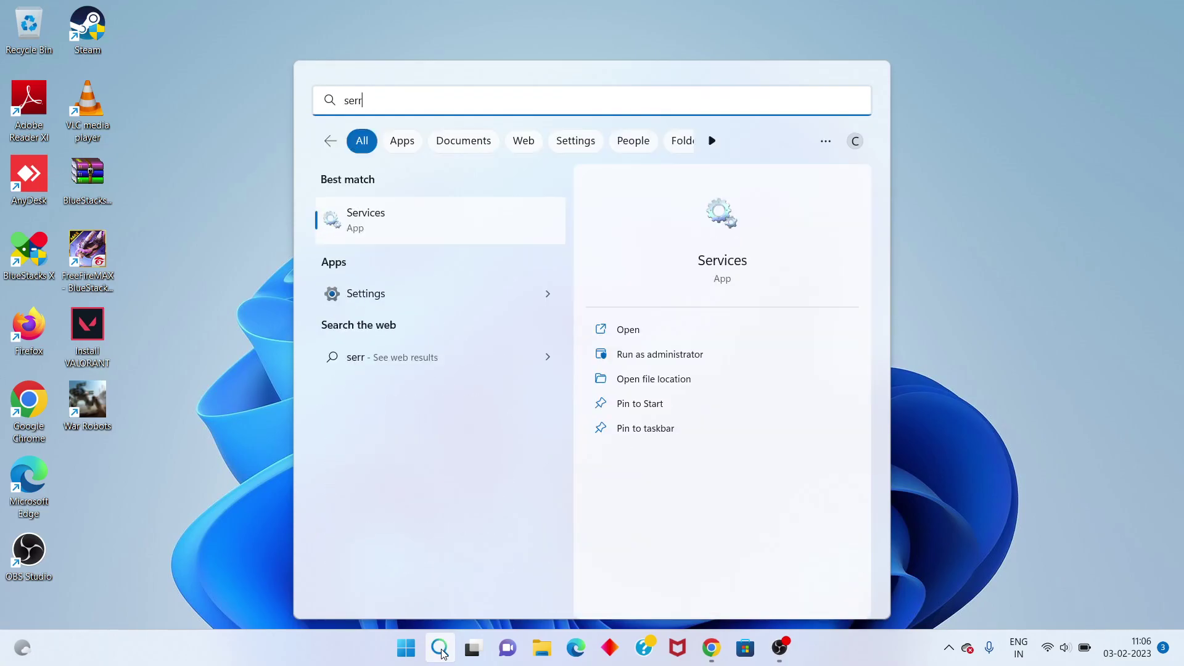
Step: Launch Services, set Background Intelligent Transfer Service to Automatic, apply, start it, and confirm
left_click(664, 335)
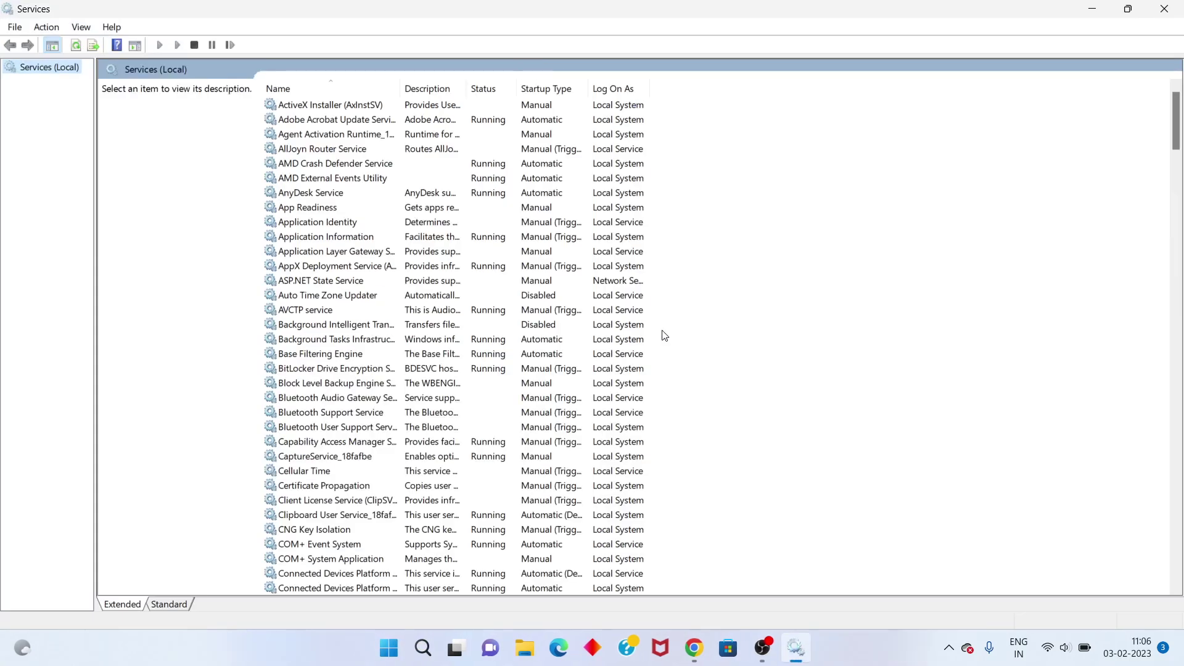
left_click(463, 327)
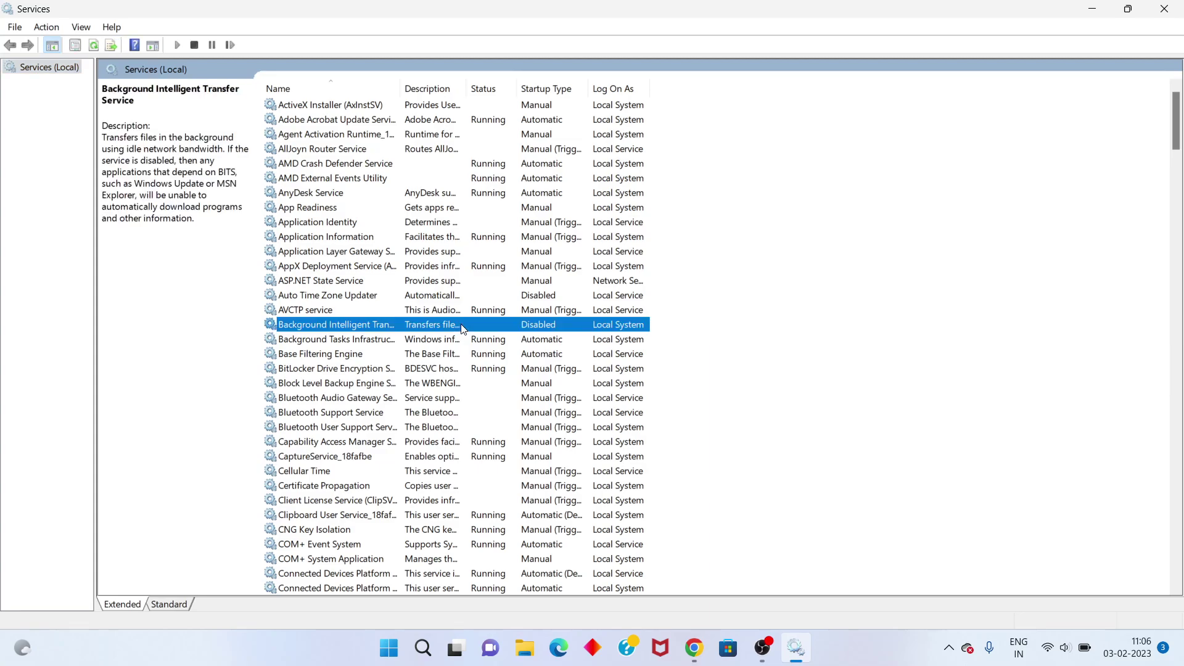
right_click(463, 328)
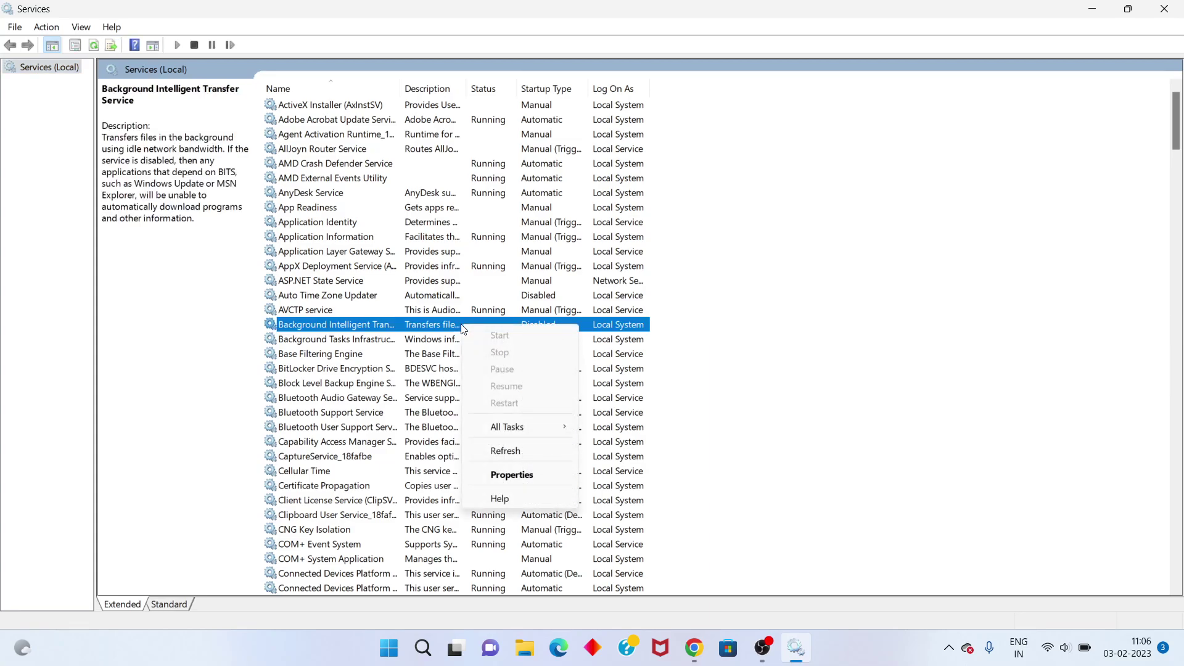
left_click(513, 476)
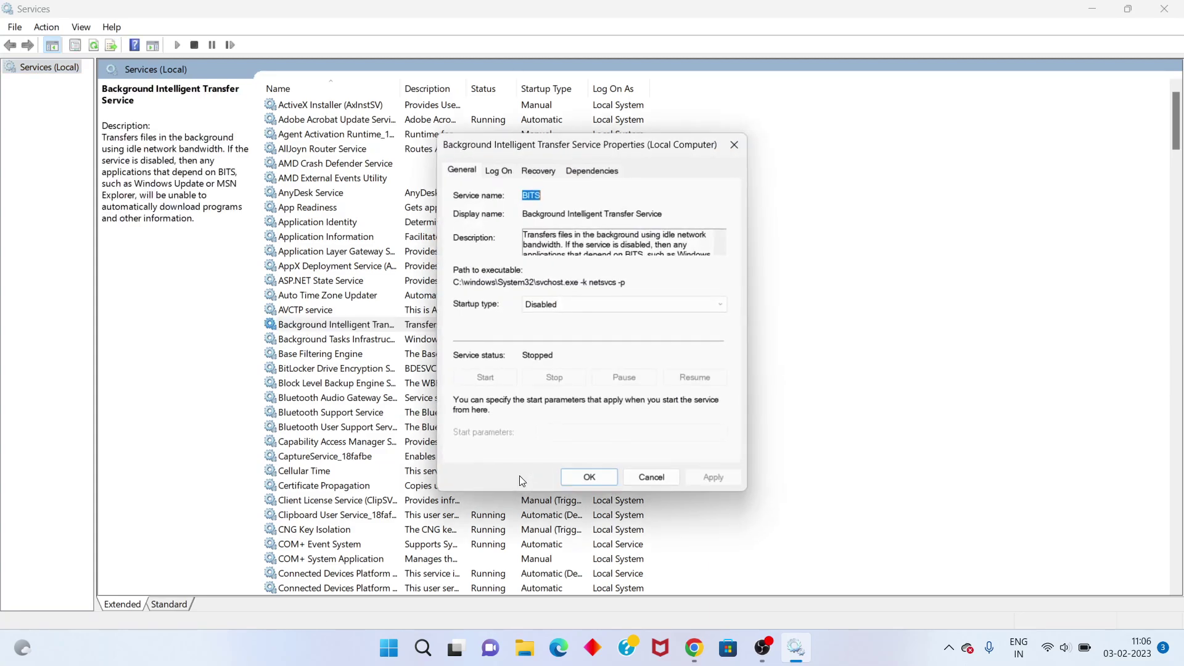
left_click(566, 307)
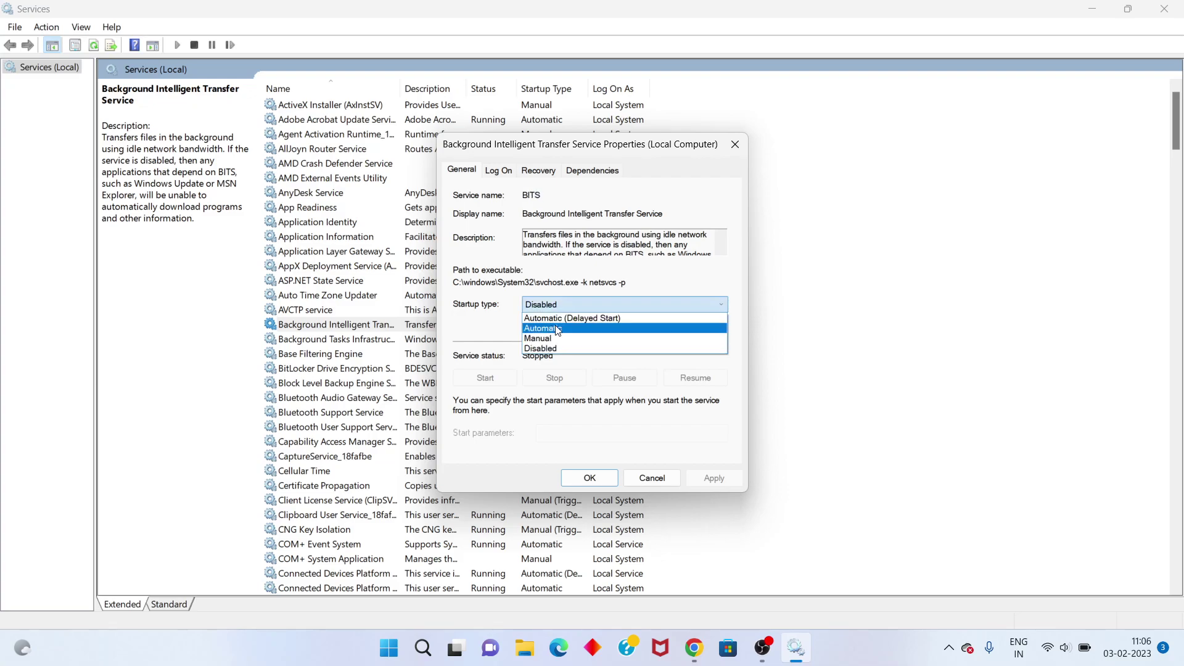
left_click(562, 328)
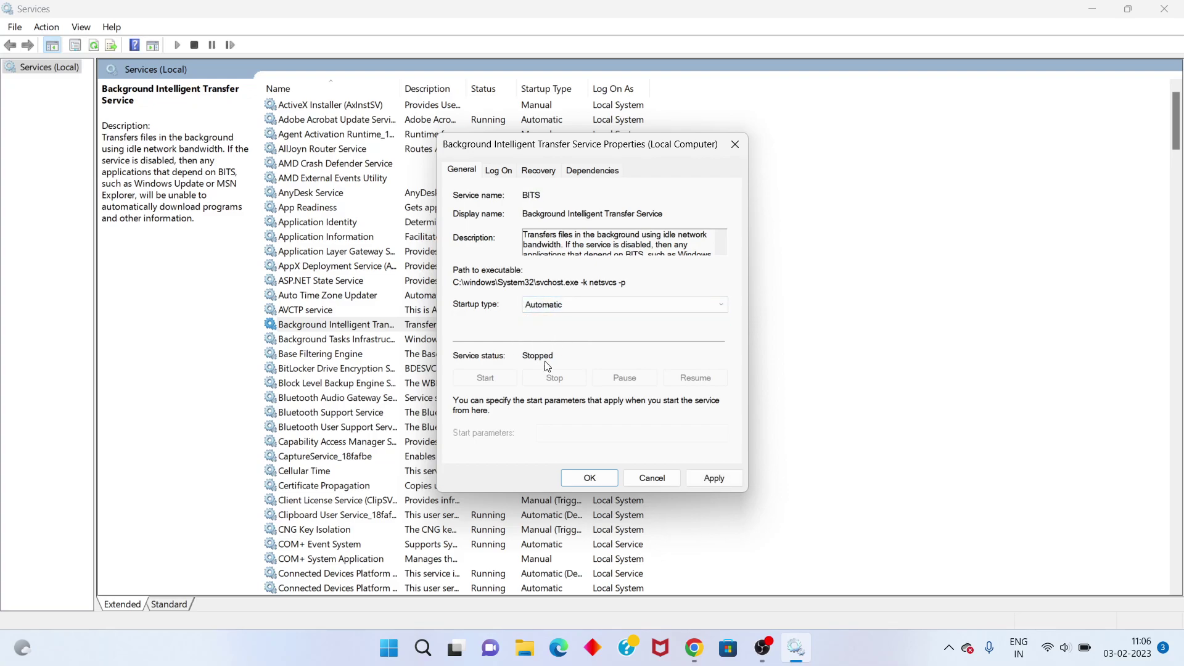
left_click(713, 481)
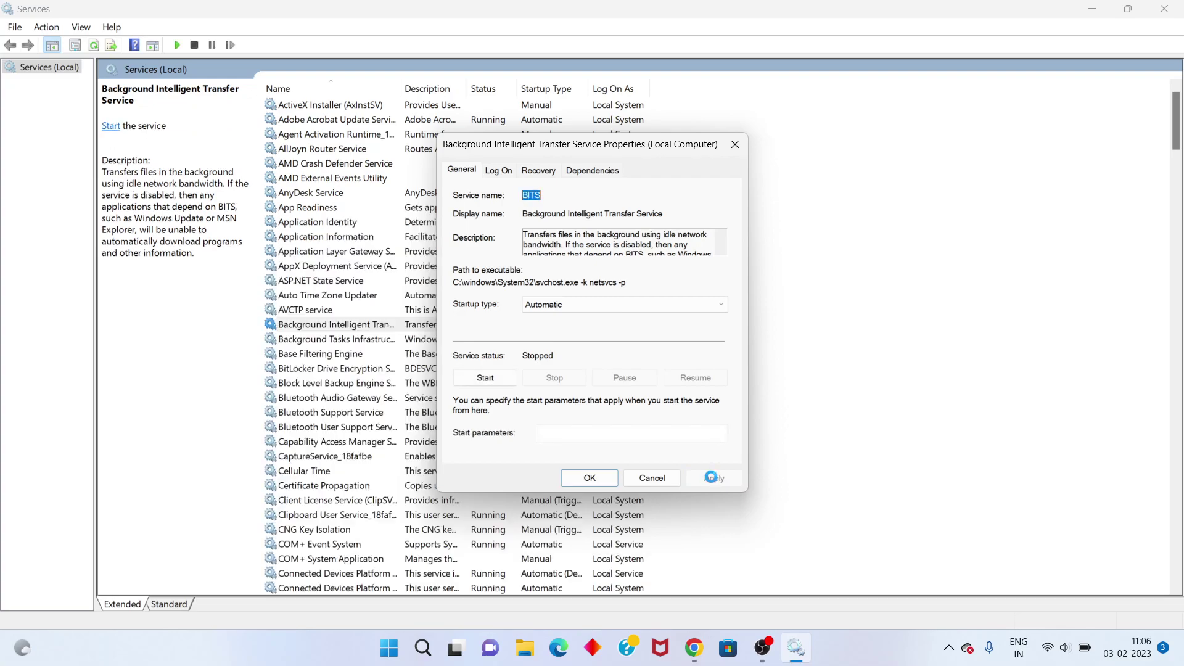
left_click(486, 378)
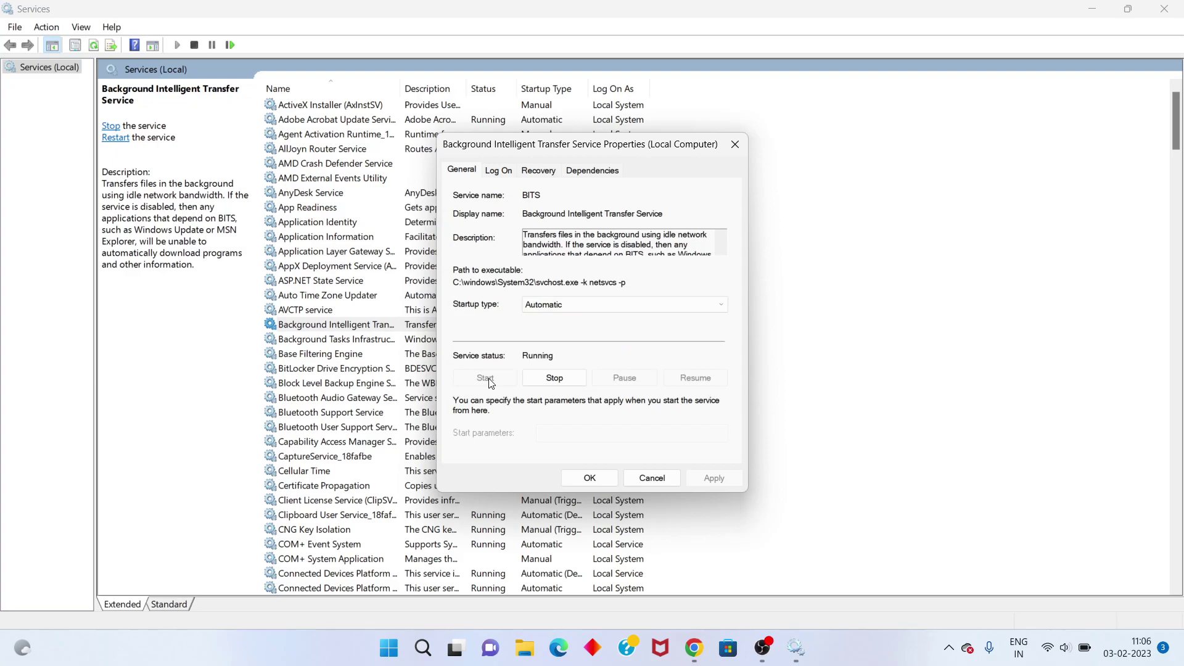
left_click(594, 479)
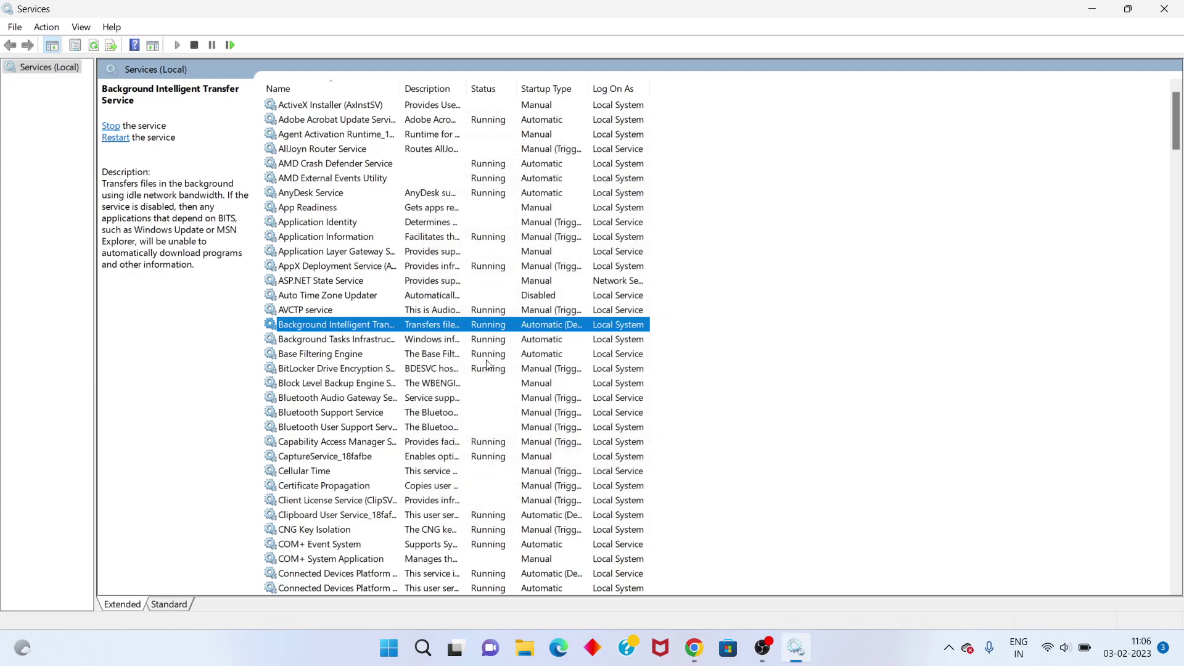
Step: Set Cryptographic Services' startup type to Automatic, apply, and close its properties with OK
scroll(488, 365, "down", 11)
scroll(487, 365, "down", 11)
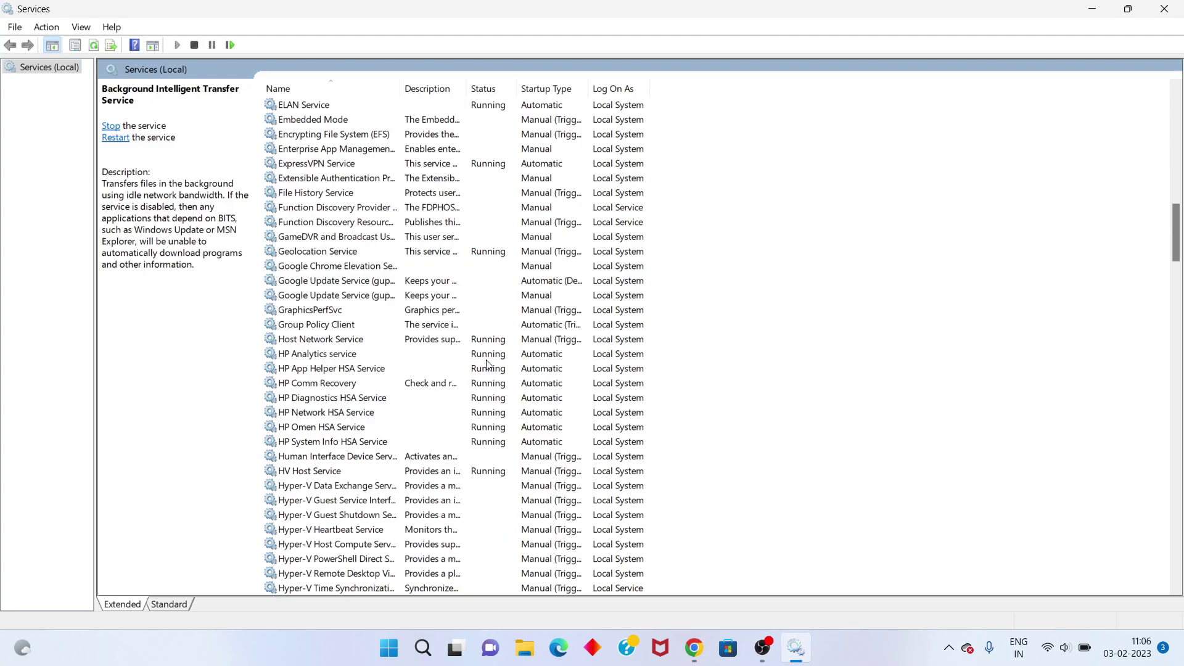
left_click(1158, 255)
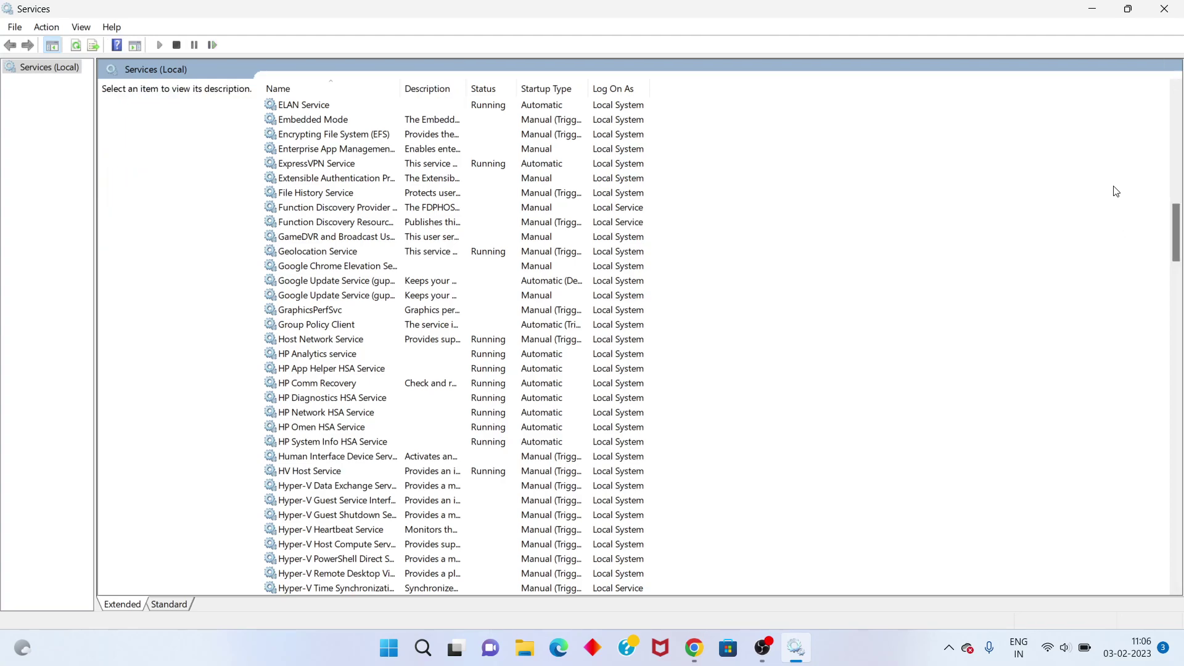
left_click_drag(1178, 224, 1168, 151)
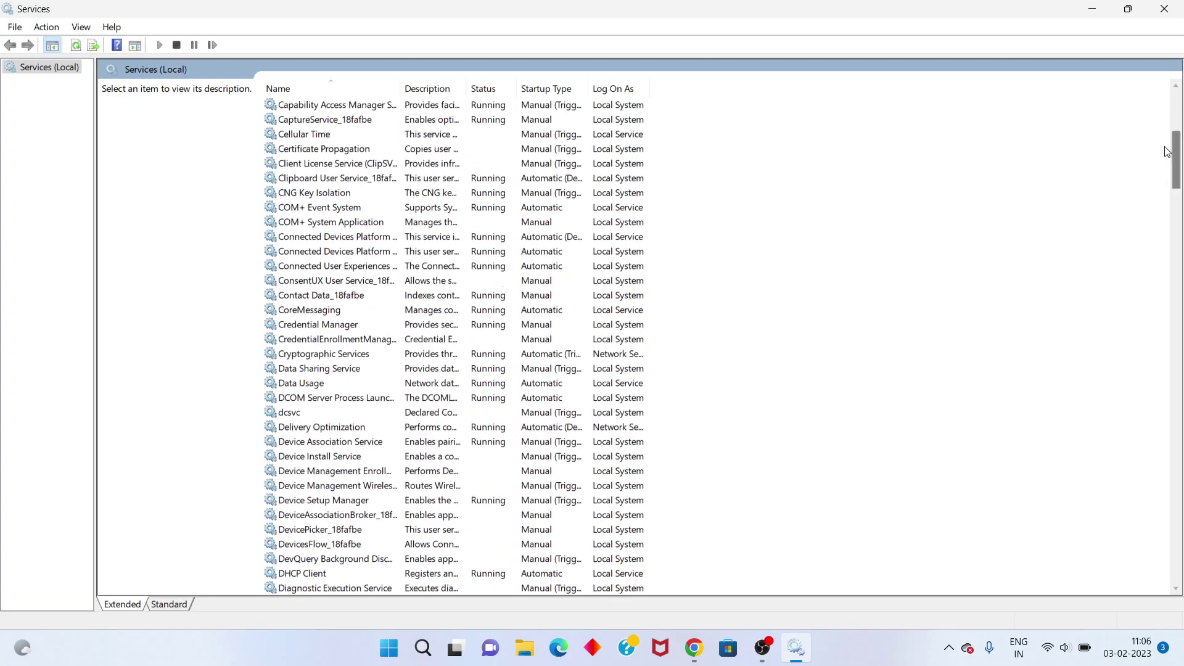
left_click(367, 357)
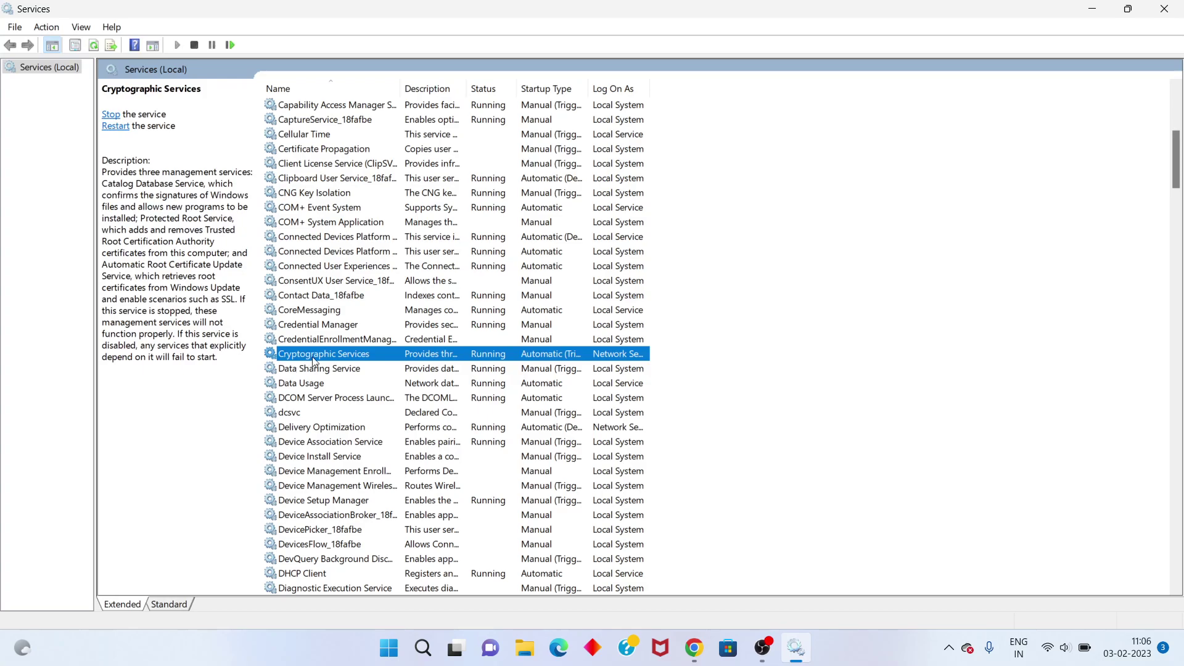
right_click(395, 359)
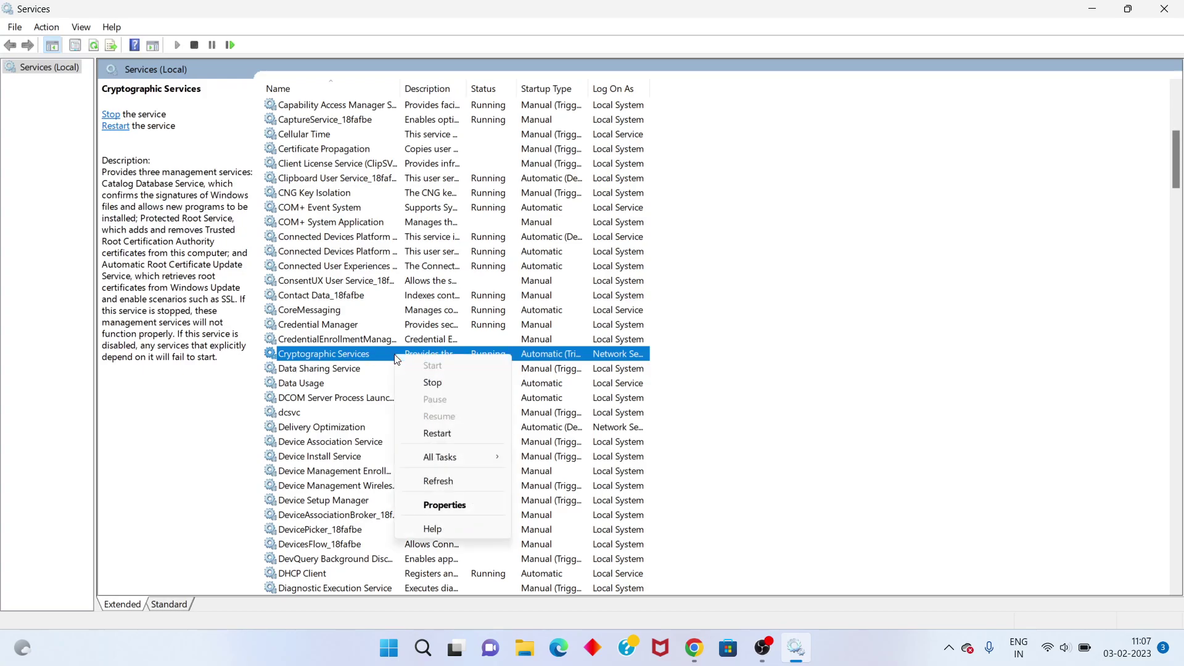
left_click(449, 506)
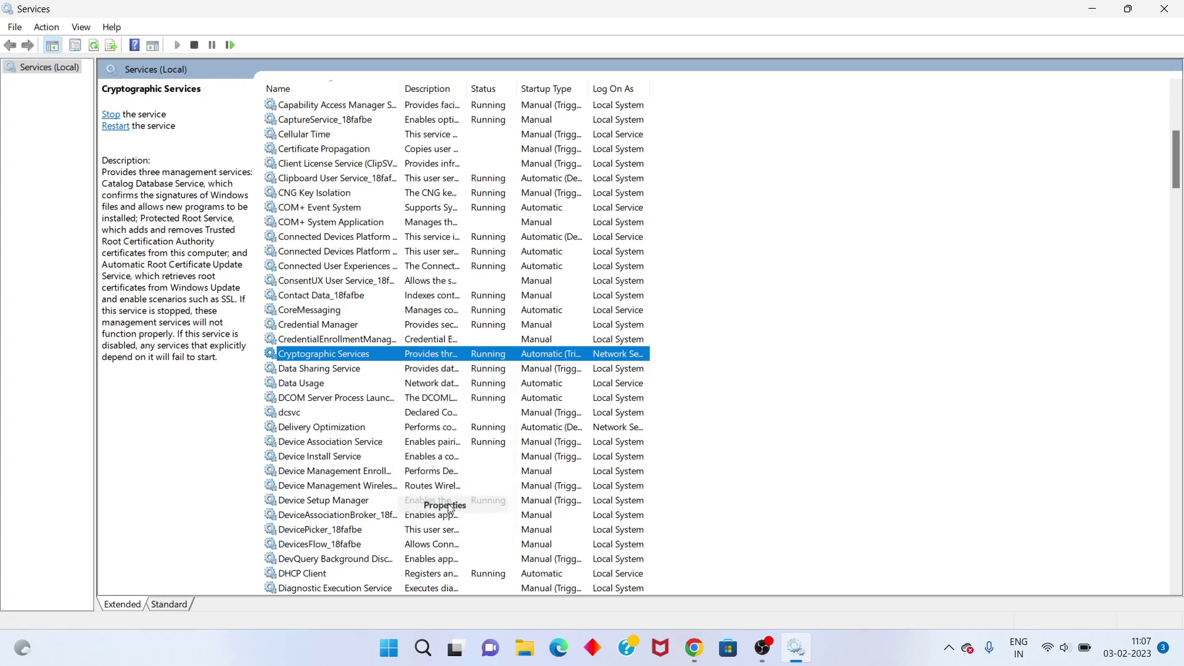
left_click(568, 307)
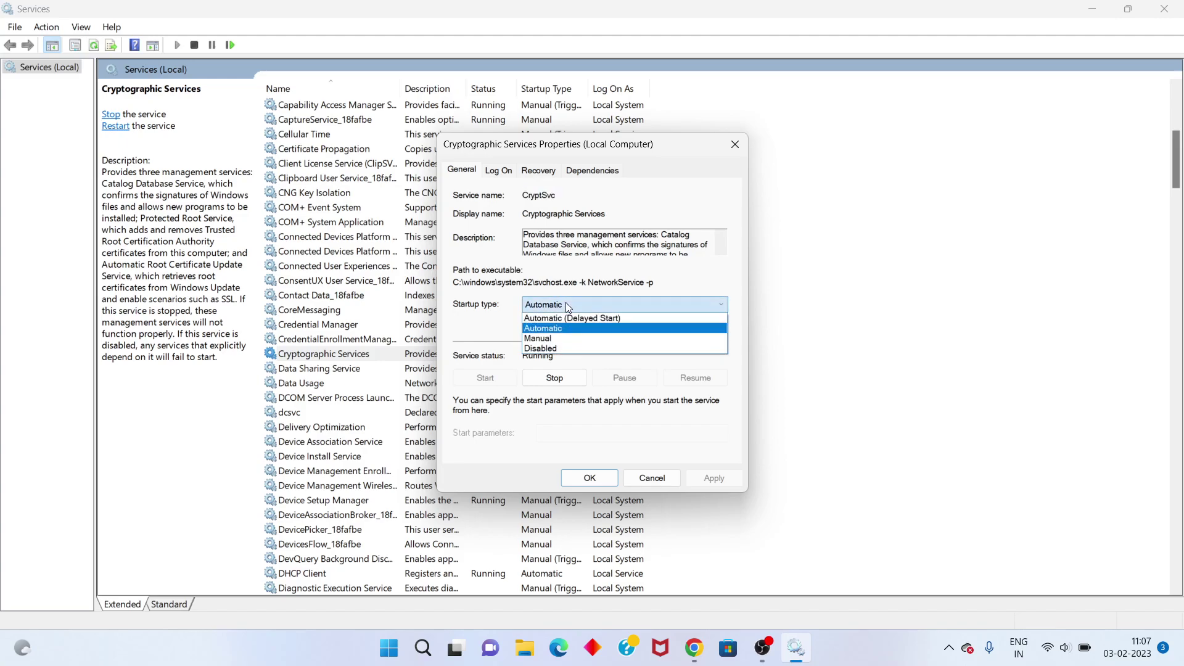
left_click(551, 331)
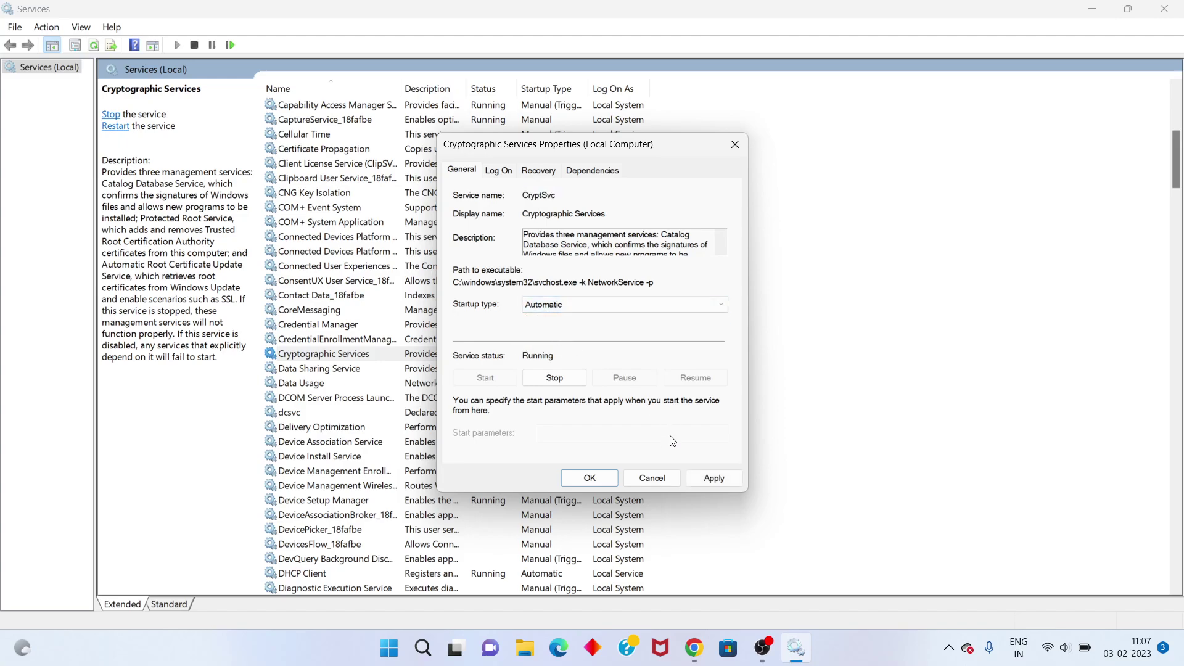
left_click(717, 483)
left_click(575, 477)
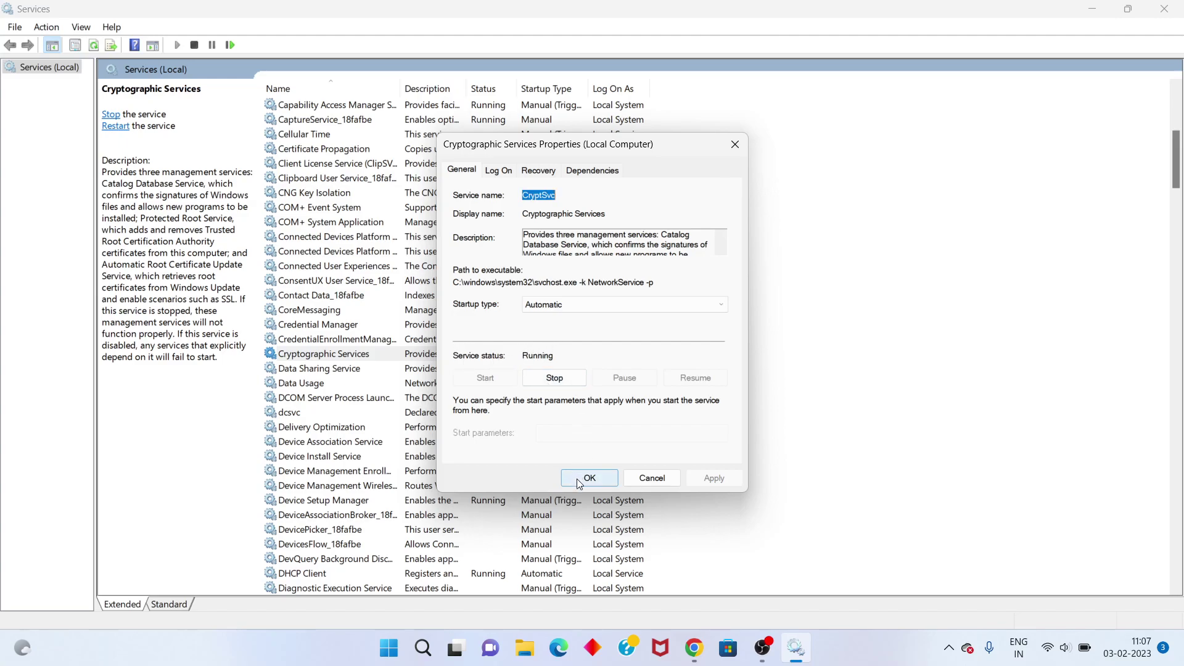
Step: Change Windows Update from Disabled to Automatic startup, apply, start the service, and confirm
scroll(578, 484, "down", 20)
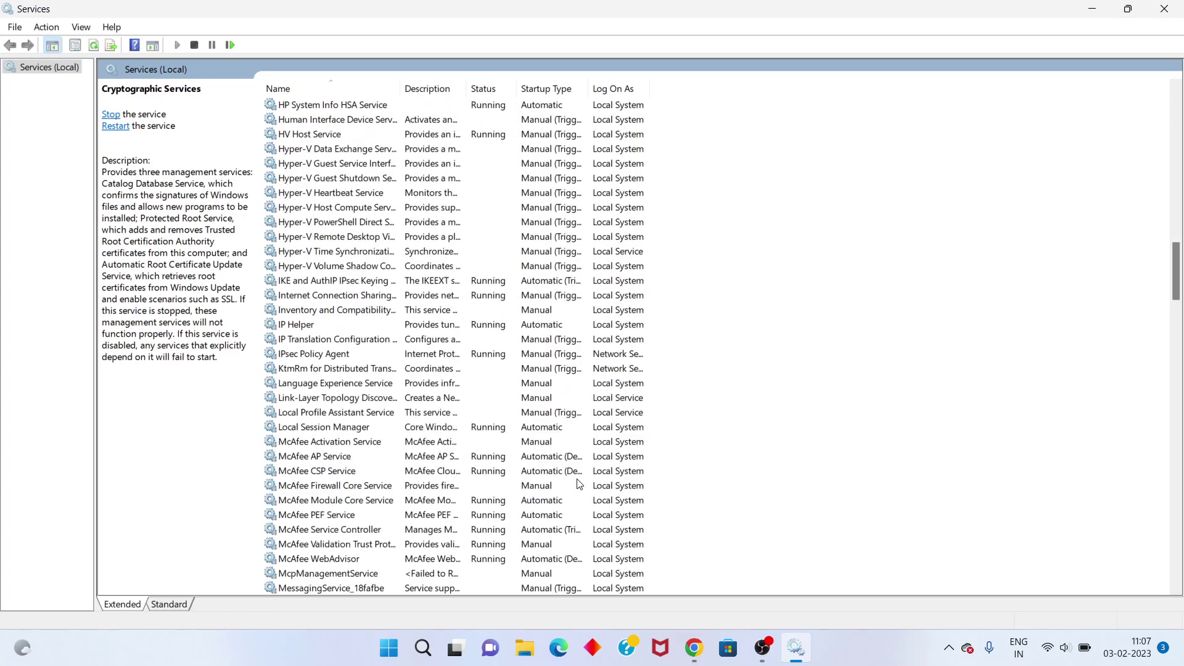
scroll(578, 484, "down", 20)
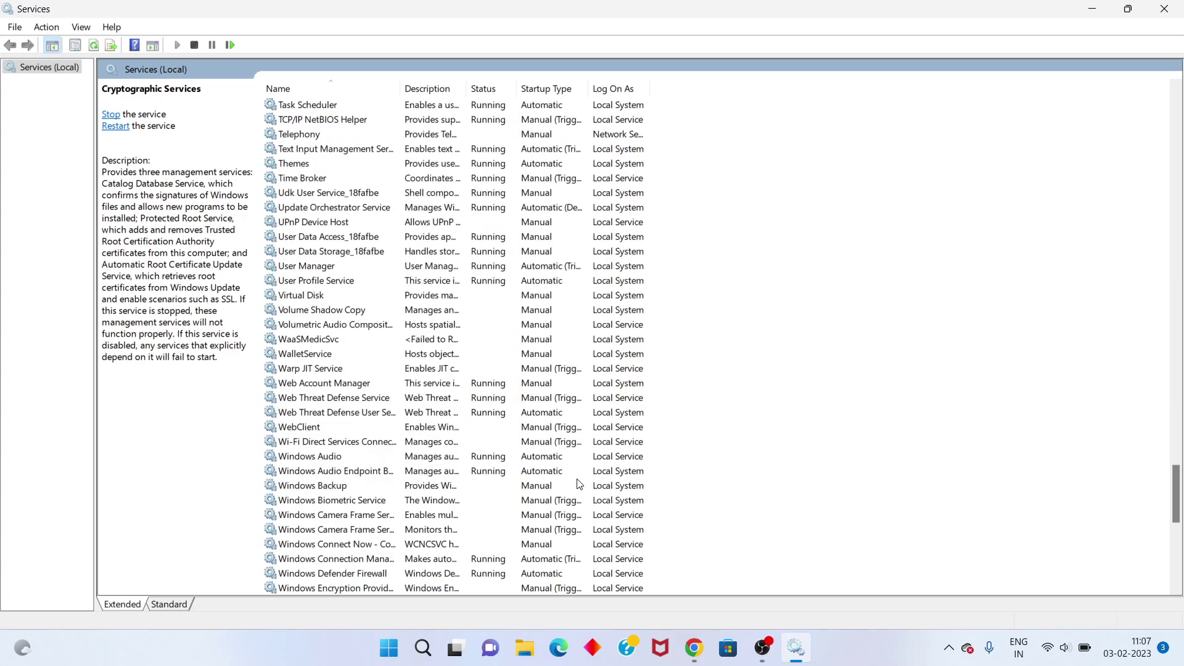
scroll(577, 484, "down", 11)
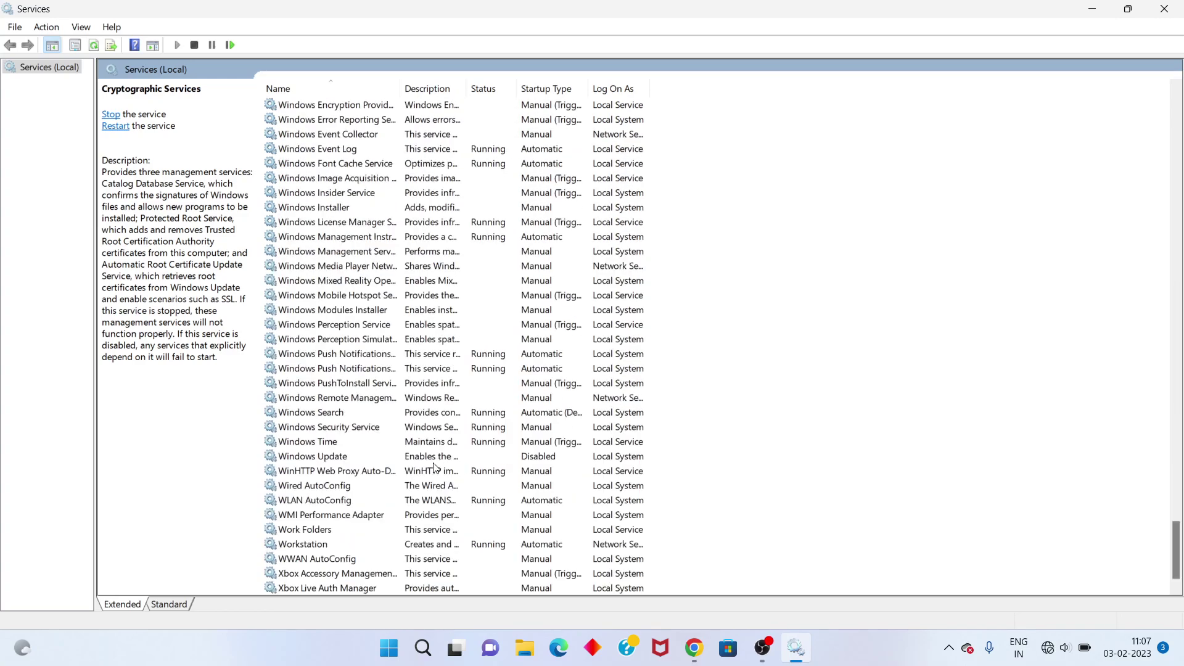
left_click(460, 456)
right_click(460, 460)
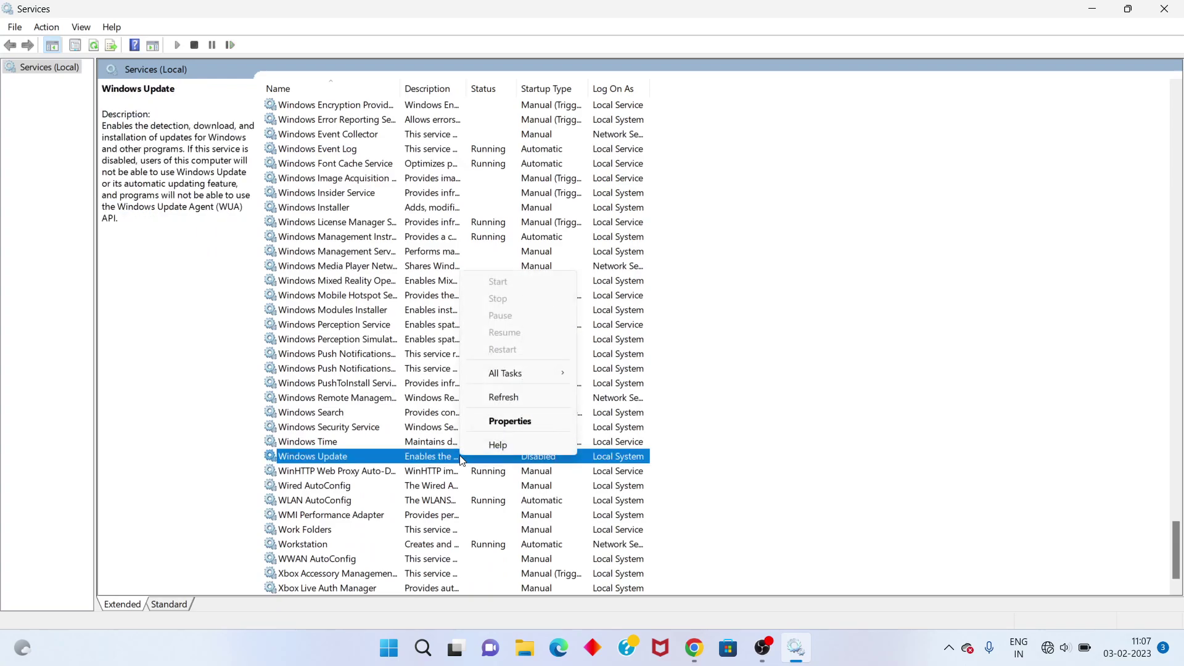
left_click(512, 424)
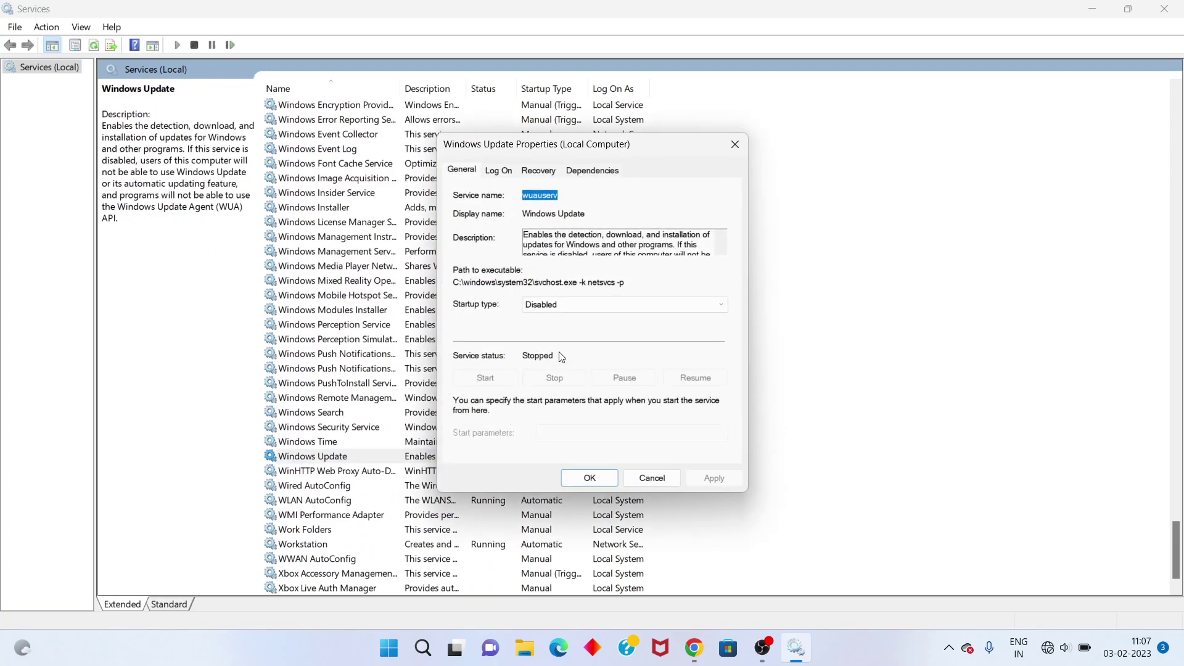
left_click(589, 307)
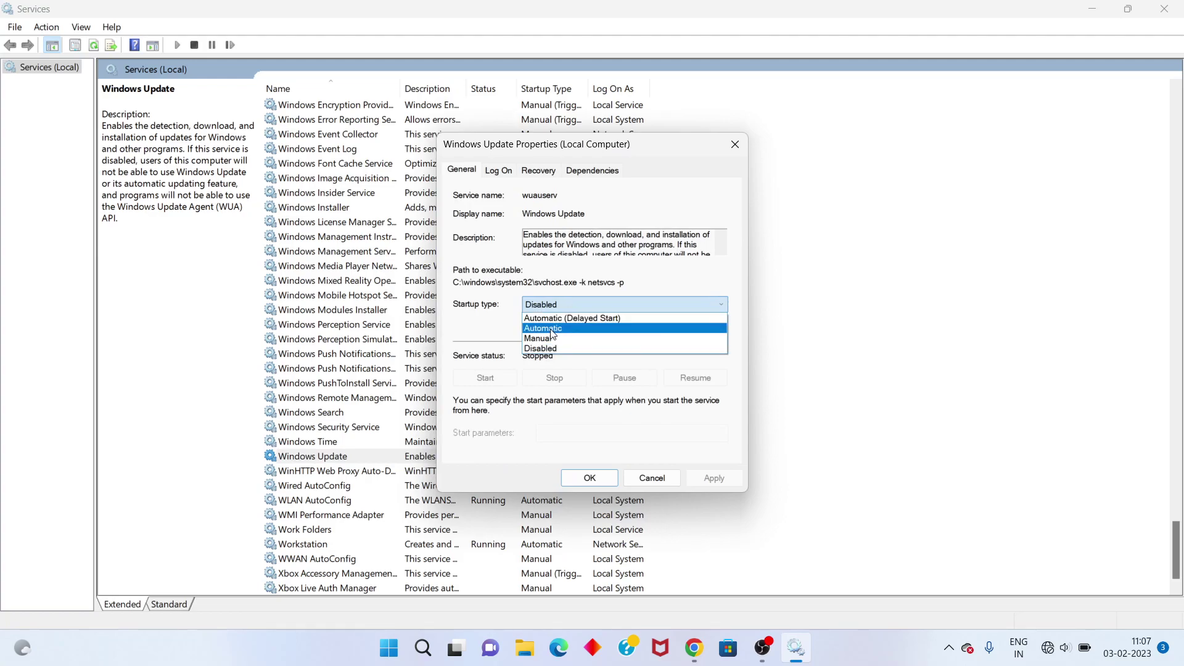
left_click(555, 328)
left_click(704, 477)
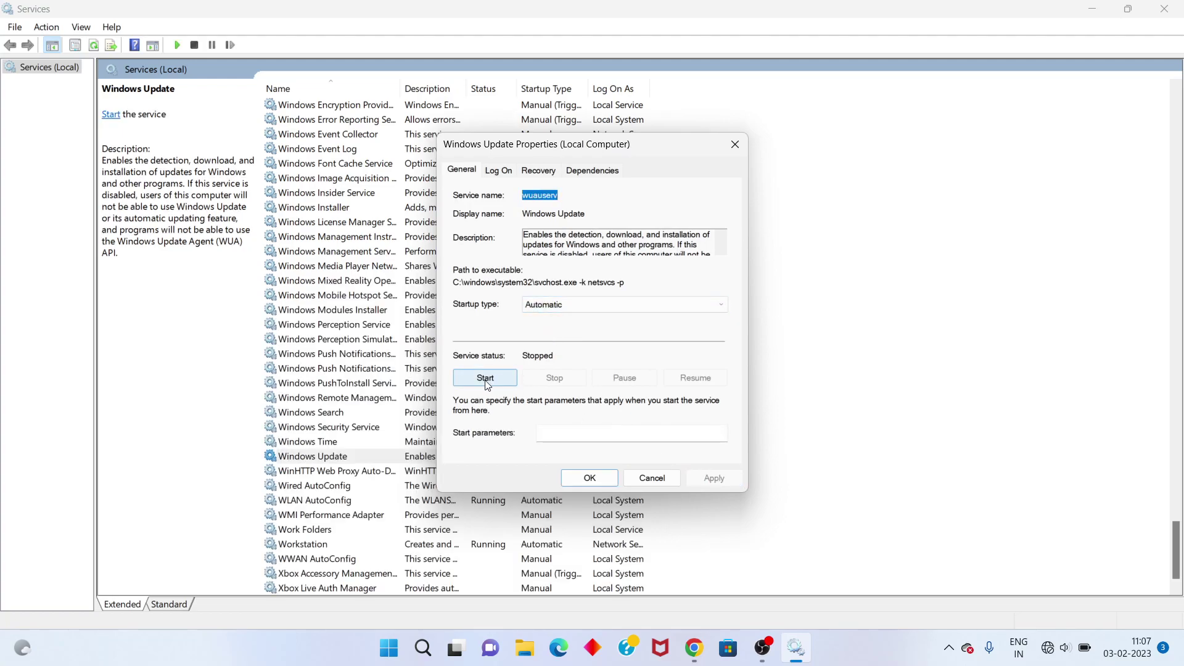
left_click(488, 379)
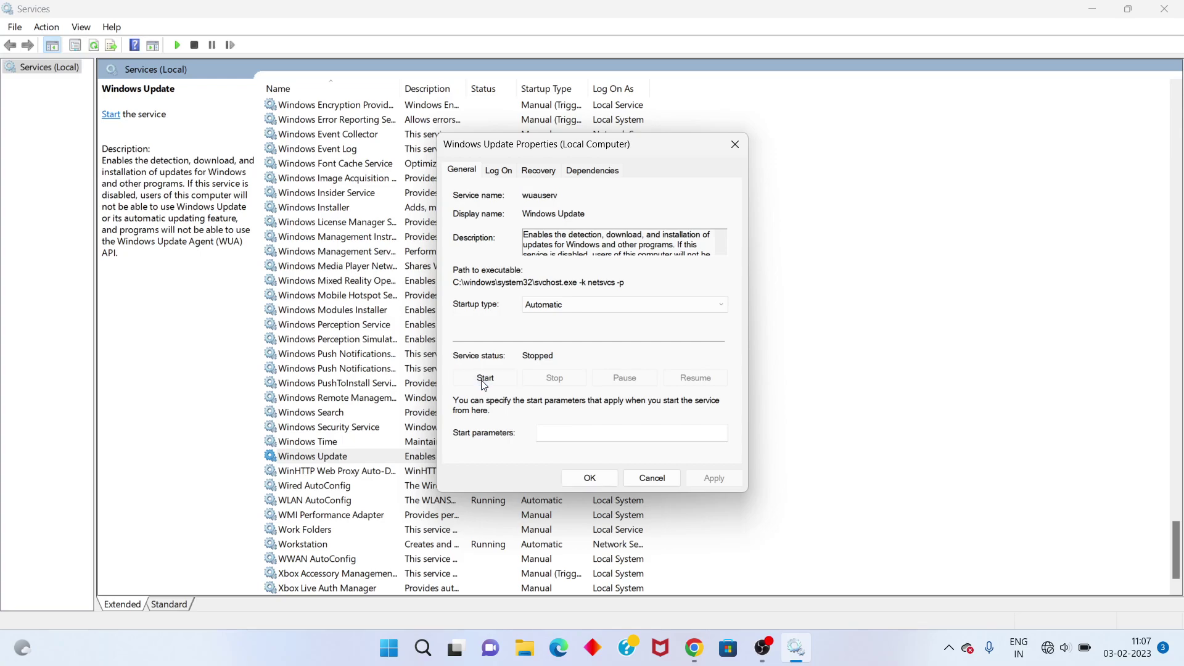
left_click(589, 478)
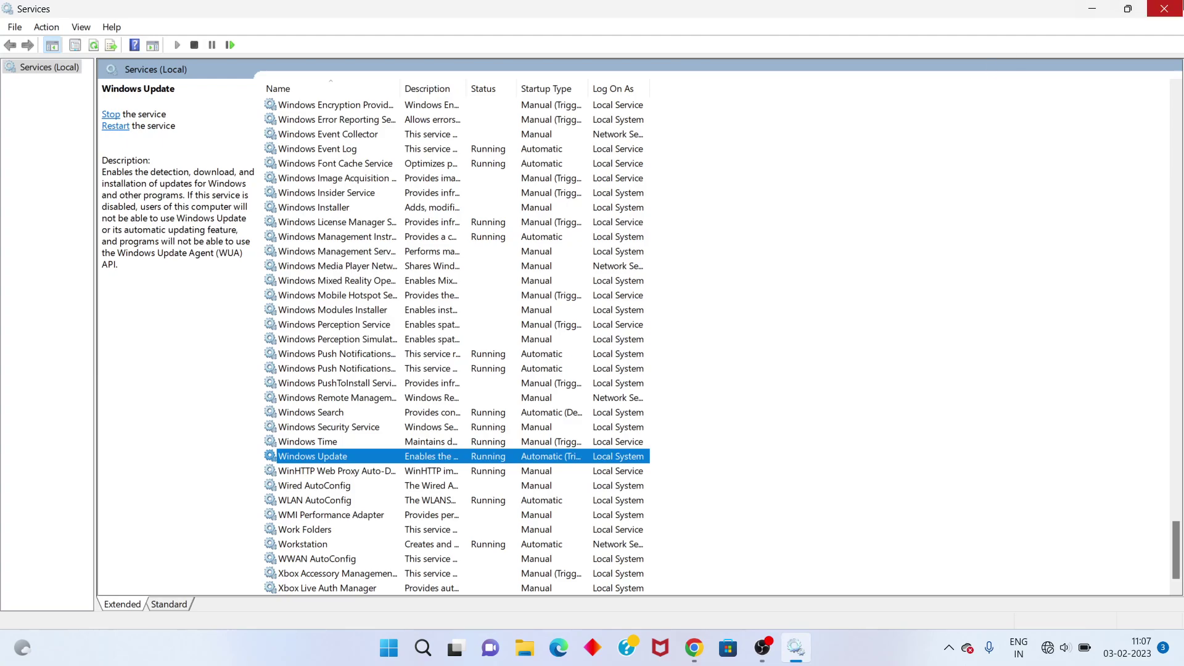
Step: Close Services, view the Start menu power options, then dismiss them back to the desktop
left_click(1165, 9)
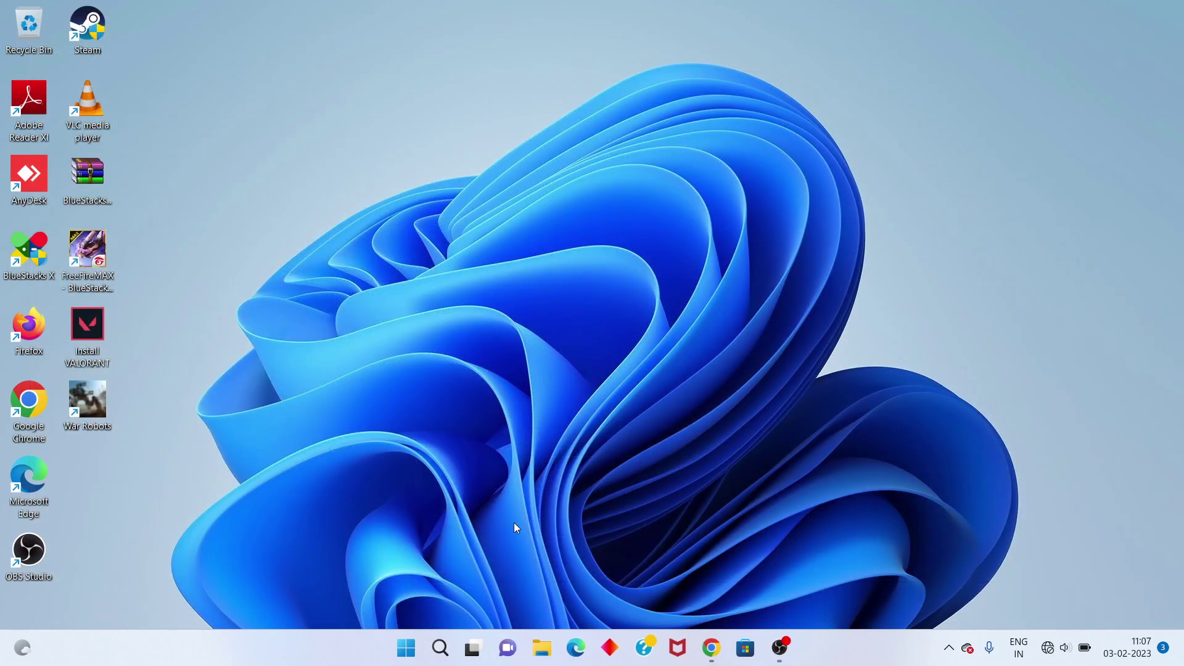
left_click(407, 649)
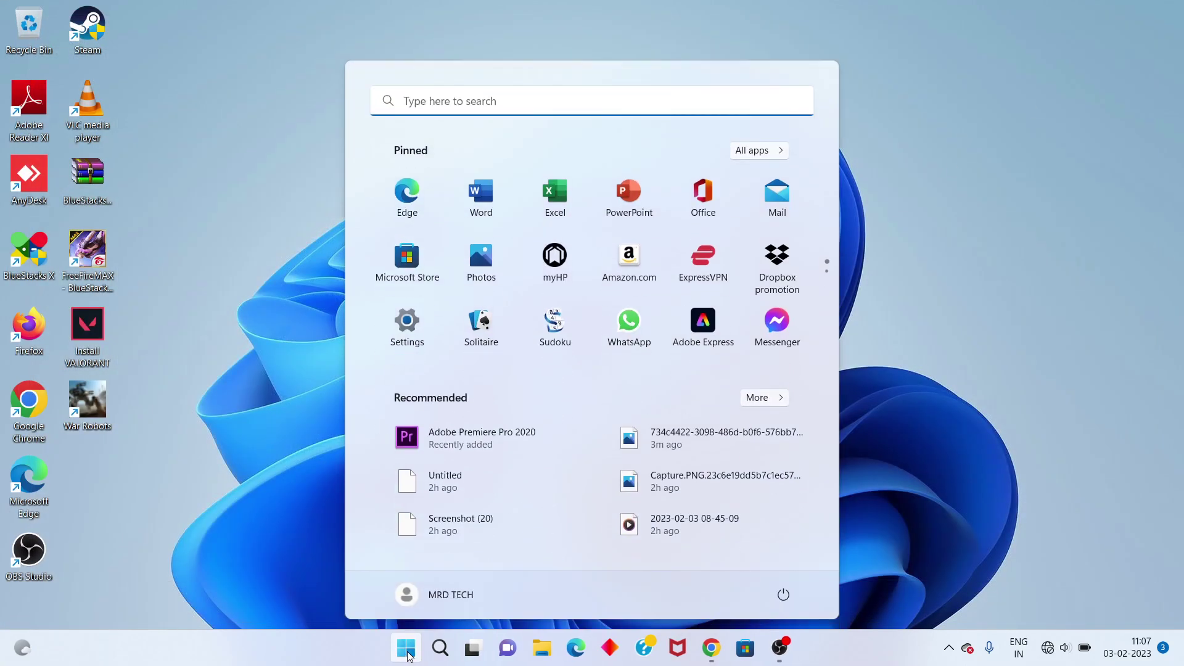
left_click(783, 594)
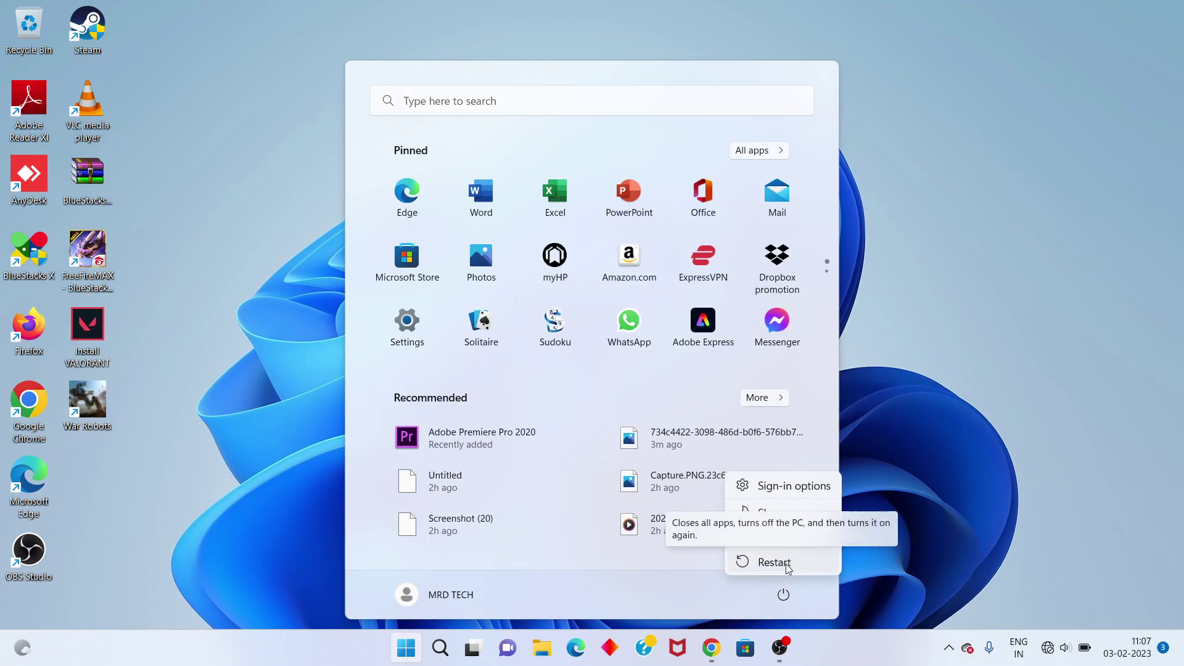
left_click(862, 362)
left_click(862, 361)
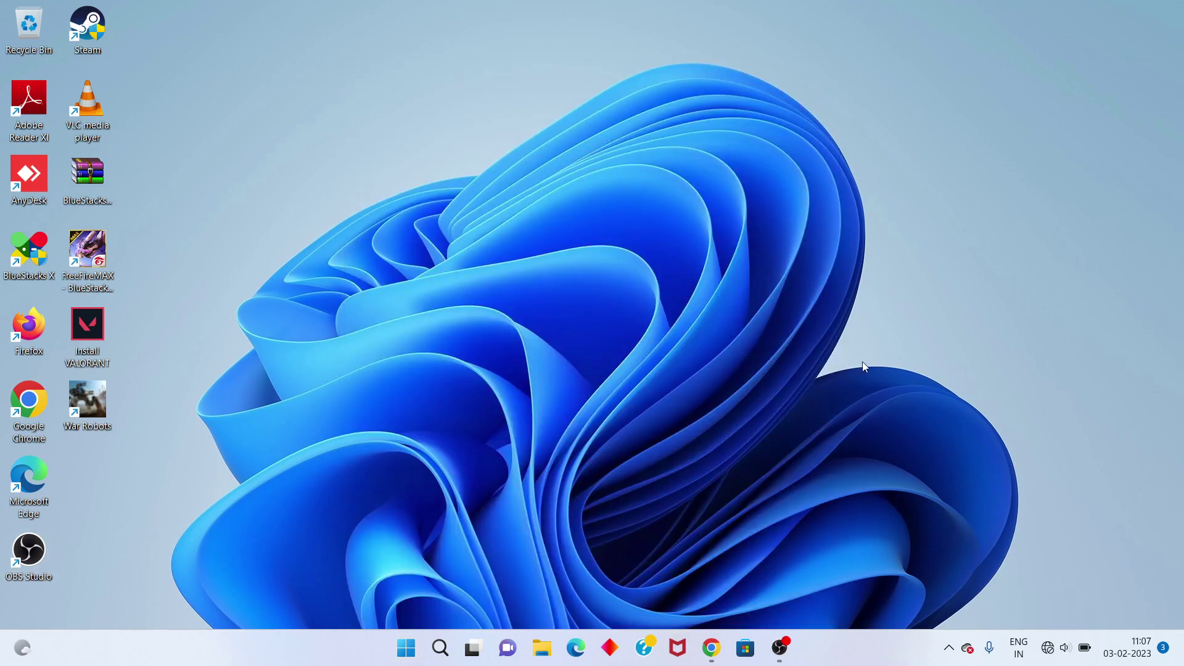
Step: Search for 'cmd' and run Command Prompt as administrator
left_click(439, 650)
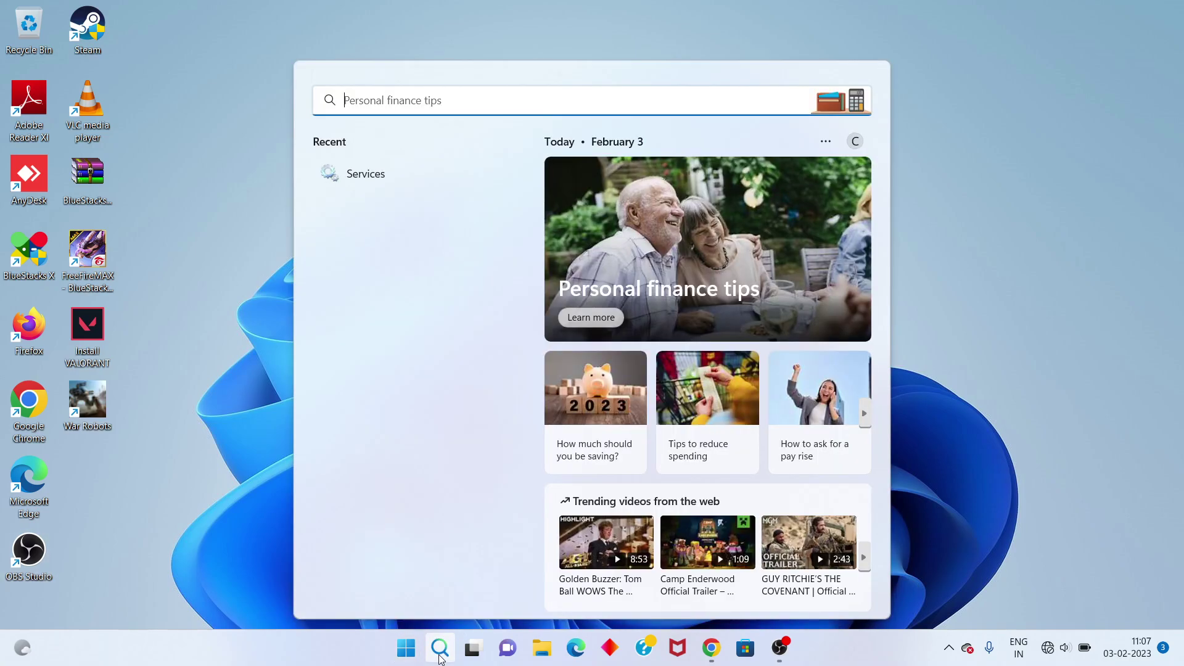
type("cmd")
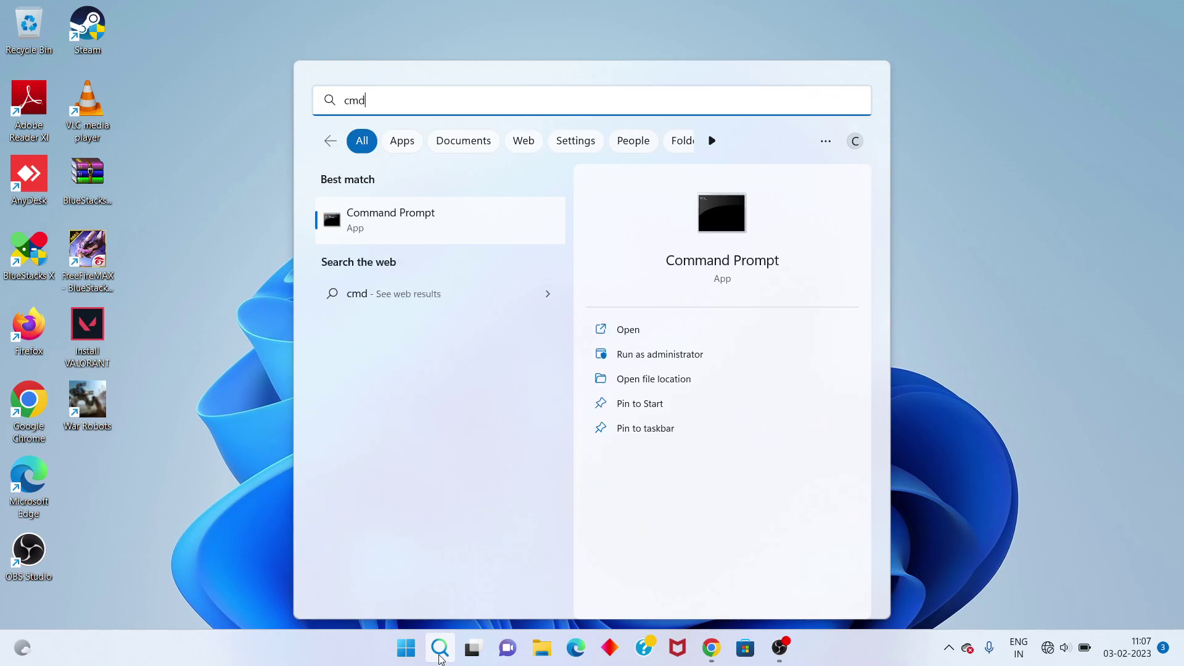
left_click(626, 427)
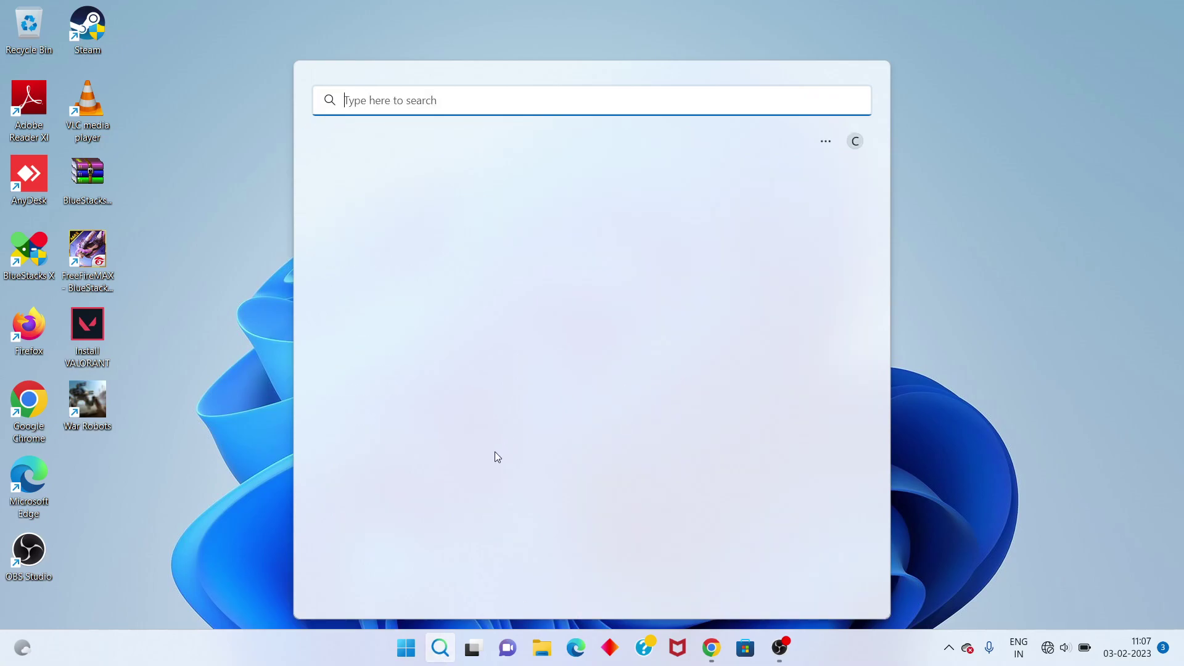
type("cmd")
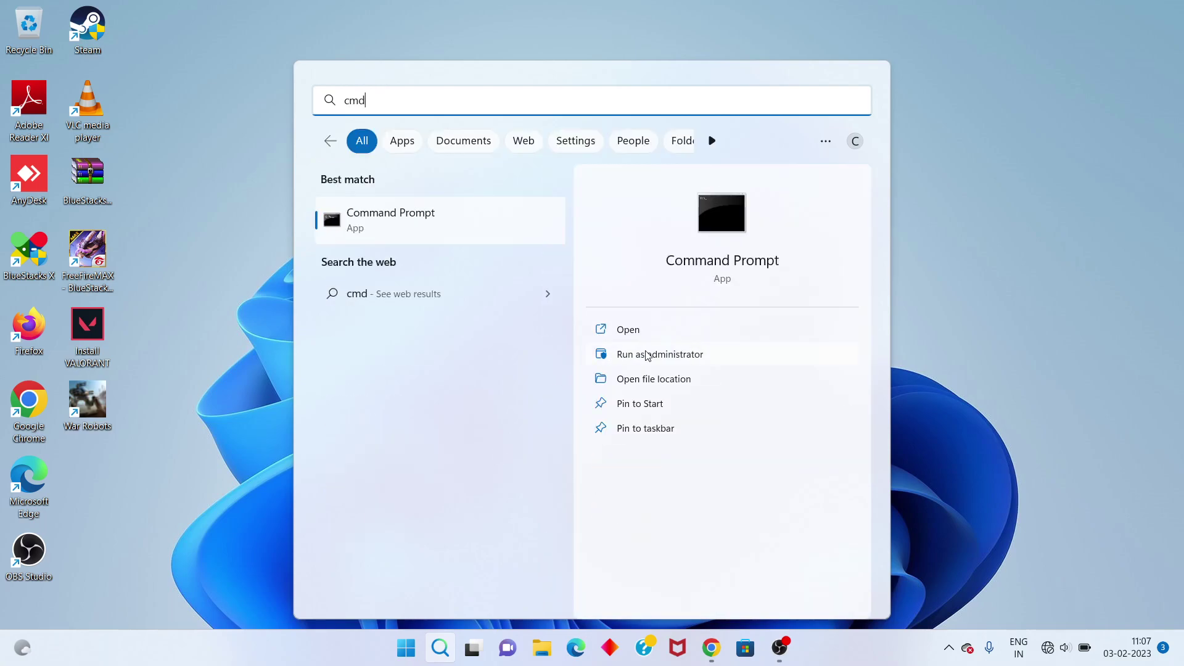
left_click(698, 358)
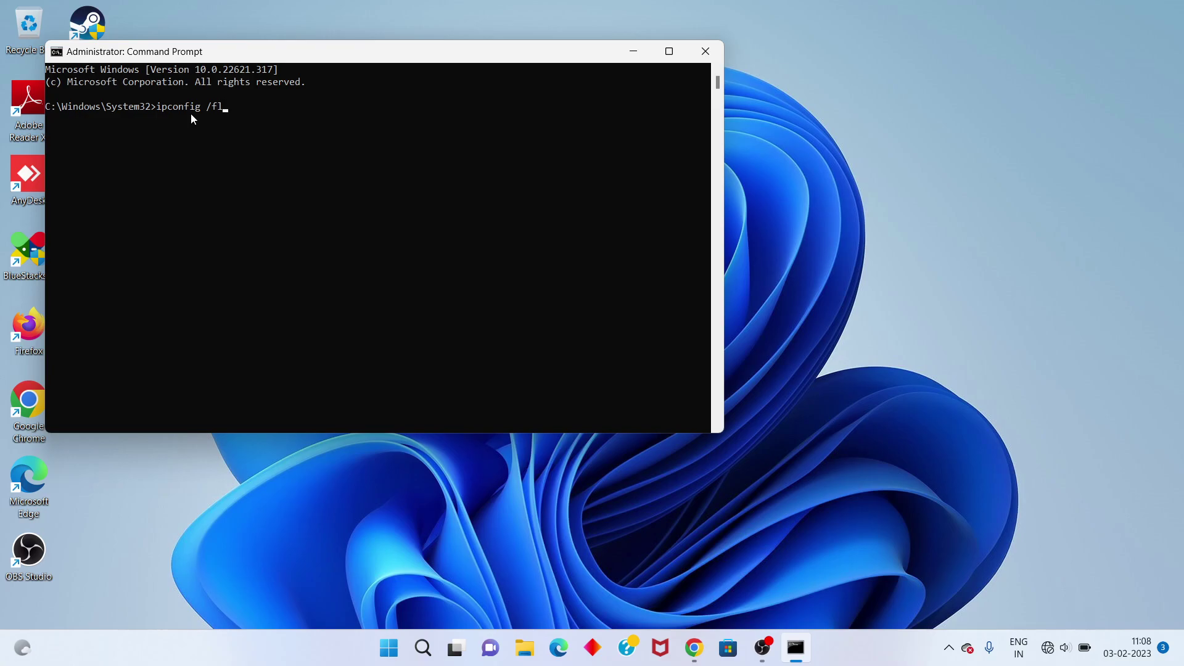
Step: Run ipconfig /flushdns and netsh winsock reset, then exit Command Prompt
type("shdns")
key("Return")
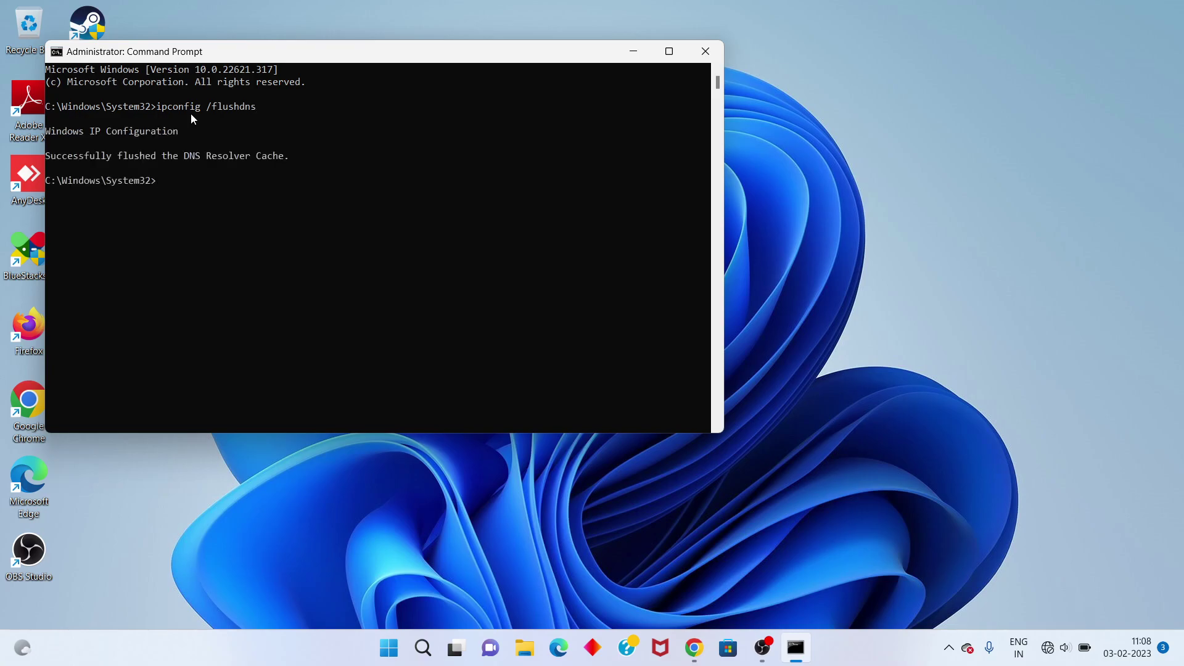
type("netsh winsock resert")
key("Return")
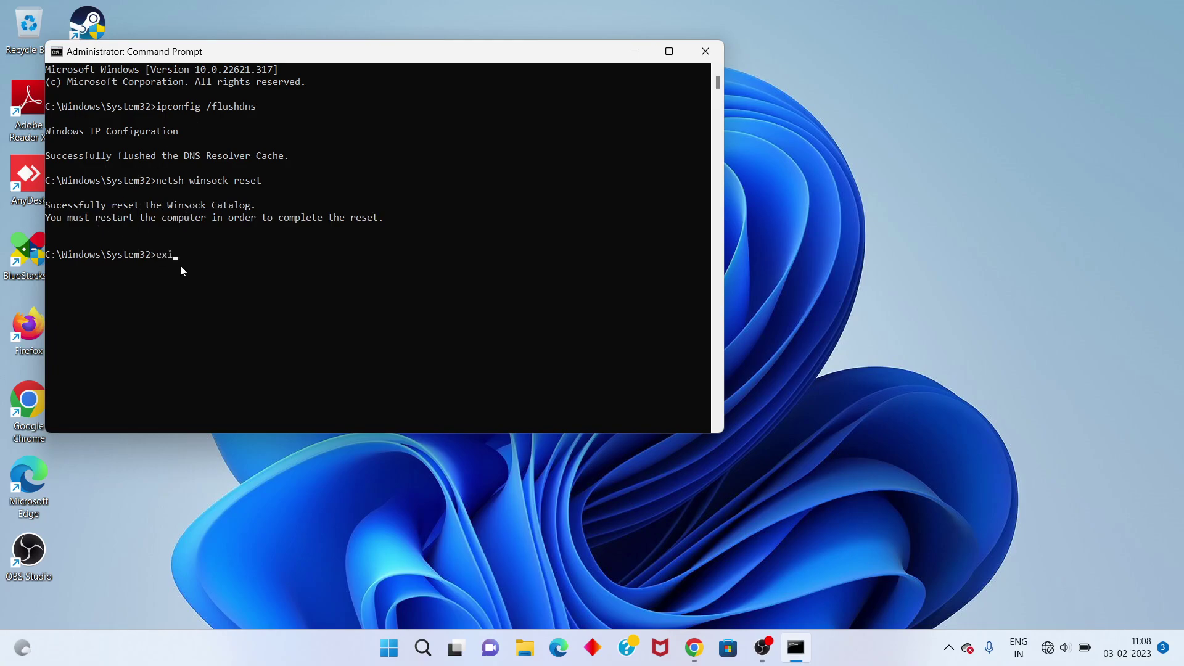
key("Return")
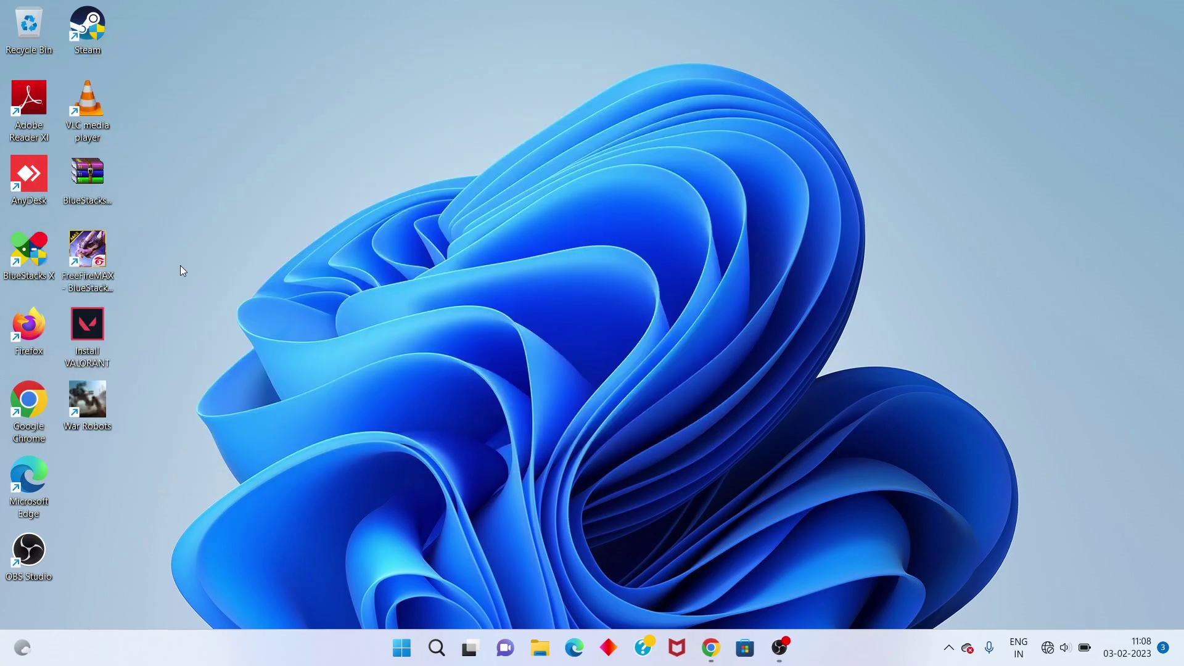
Step: Show the Start menu power options, including Restart
left_click(406, 648)
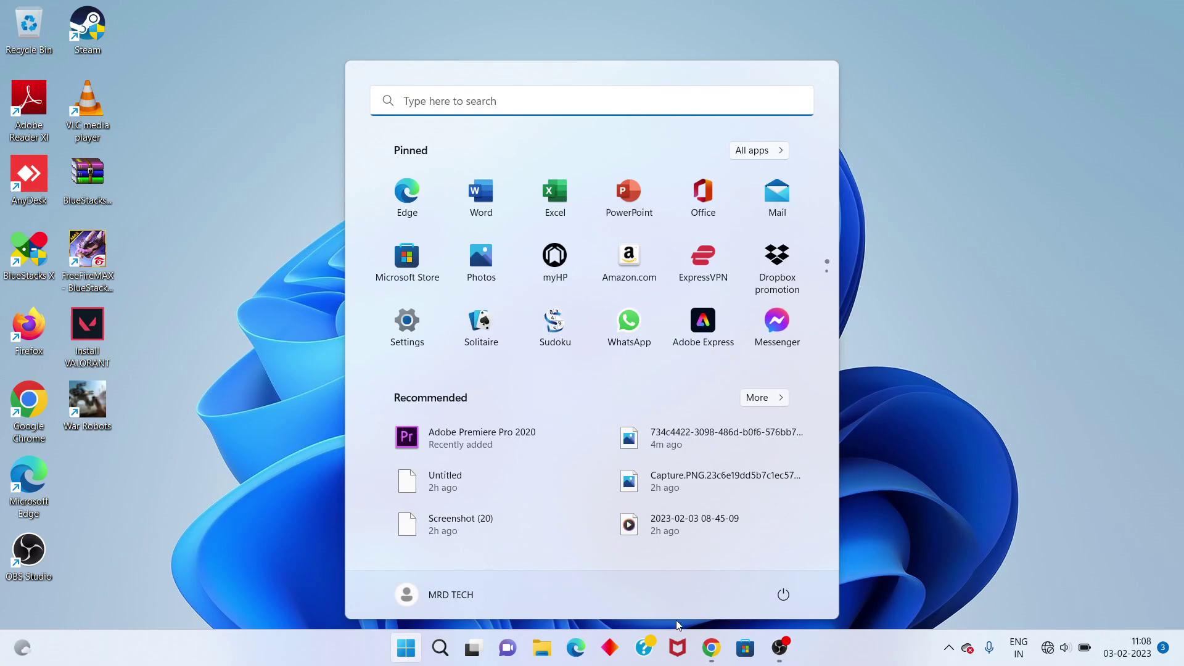
left_click(783, 595)
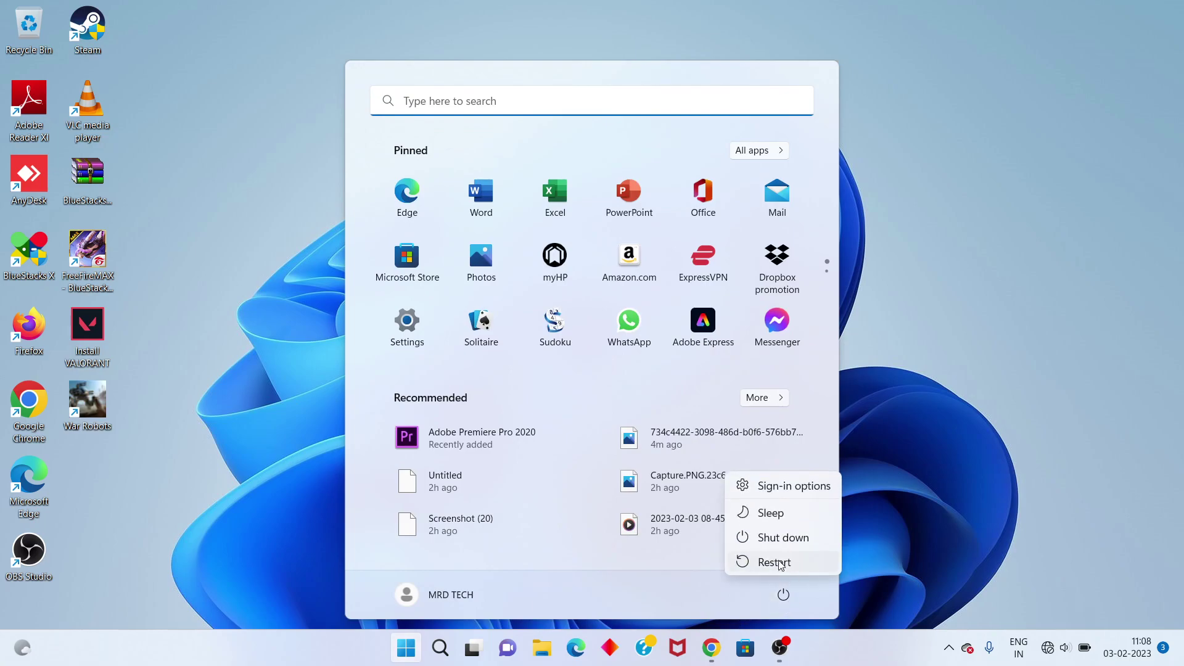